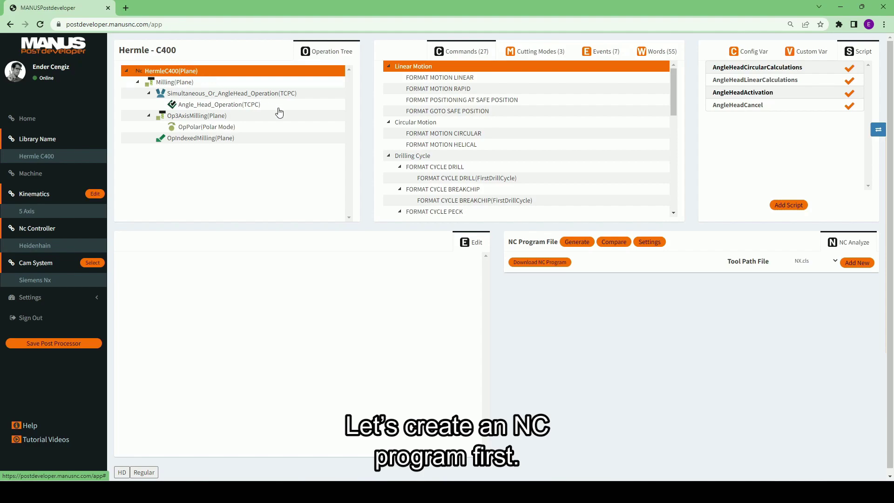
Generate the NC program from the tool path with the Hermle C400 Heidenhain post.
{"action": "left_click", "coordinate": [573, 243]}
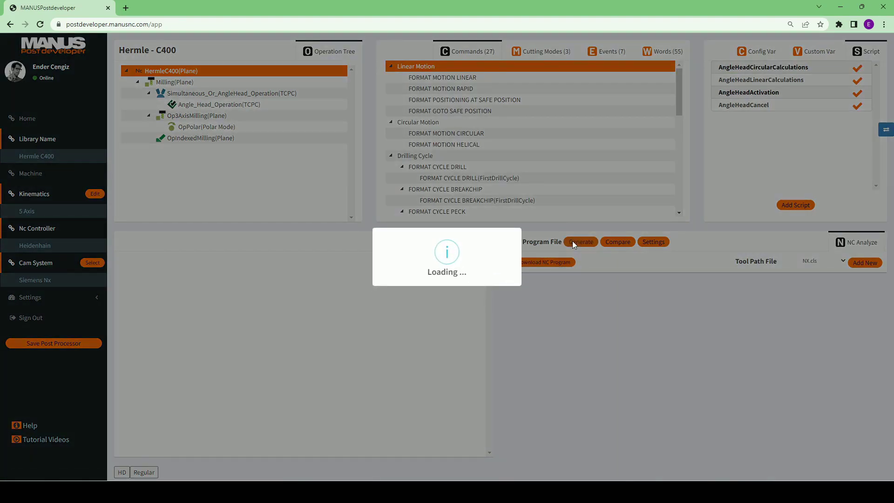
Confirm NX_10.h is ready and check jump options on the TOOL CALL, arc and CP IPA lines.
{"action": "left_click", "coordinate": [449, 295]}
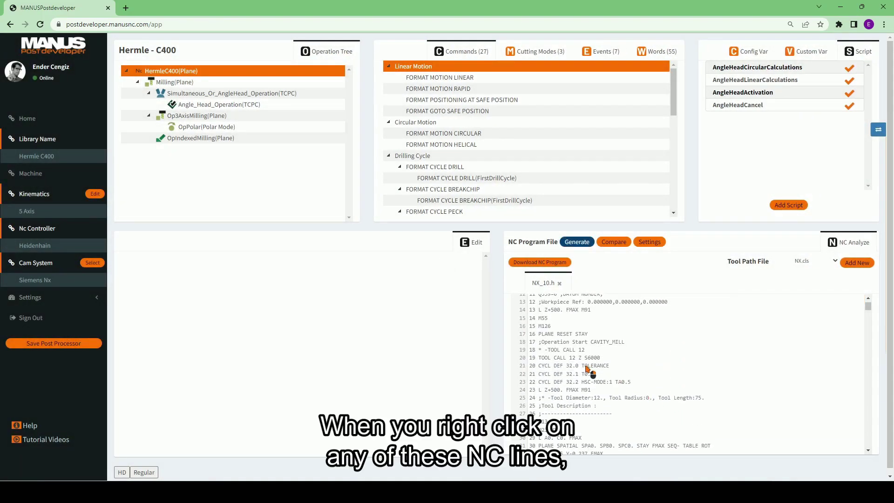
{"action": "right_click", "coordinate": [577, 361]}
{"action": "left_click", "coordinate": [578, 361]}
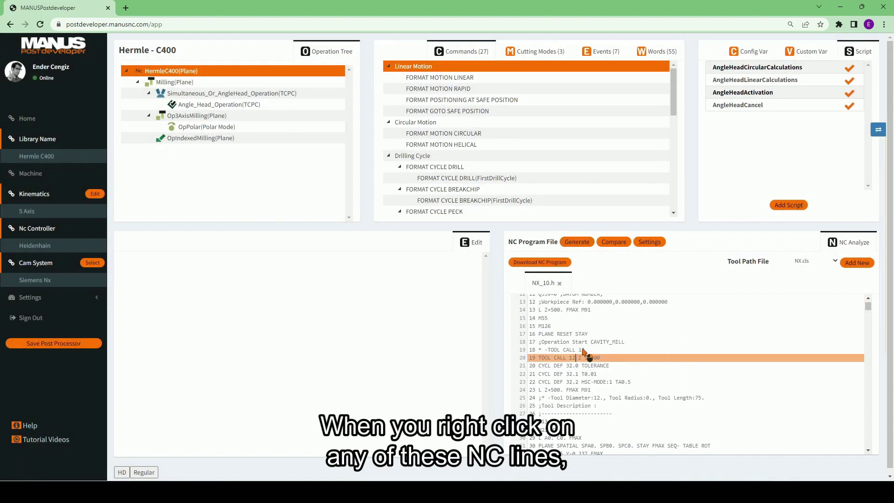
{"action": "scroll", "coordinate": [580, 368], "scroll_direction": "down", "scroll_amount": 3}
{"action": "right_click", "coordinate": [567, 379]}
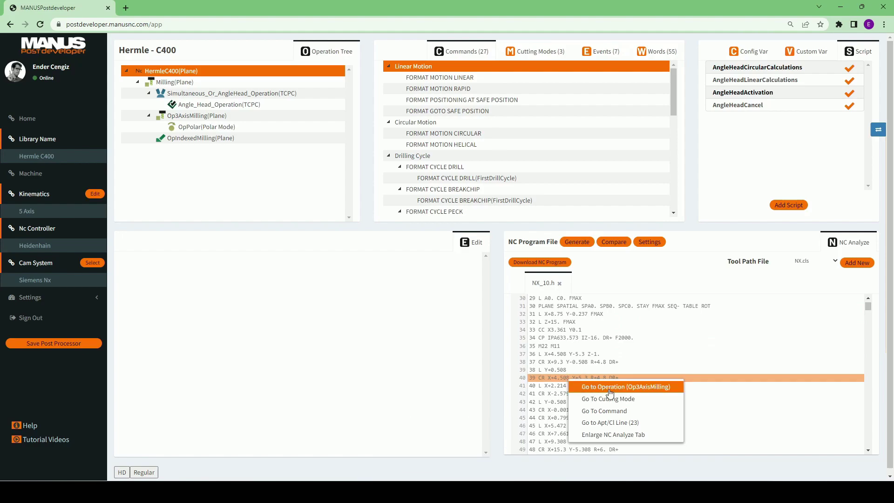
{"action": "right_click", "coordinate": [575, 338]}
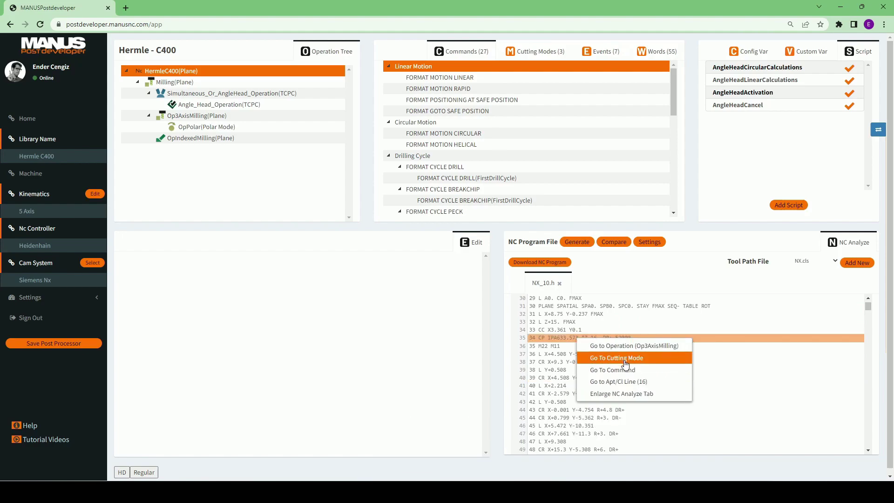
Trace the PLANE SPATIAL line 30 back to the Op3AxisMilling operation in the tree.
{"action": "left_click", "coordinate": [592, 307]}
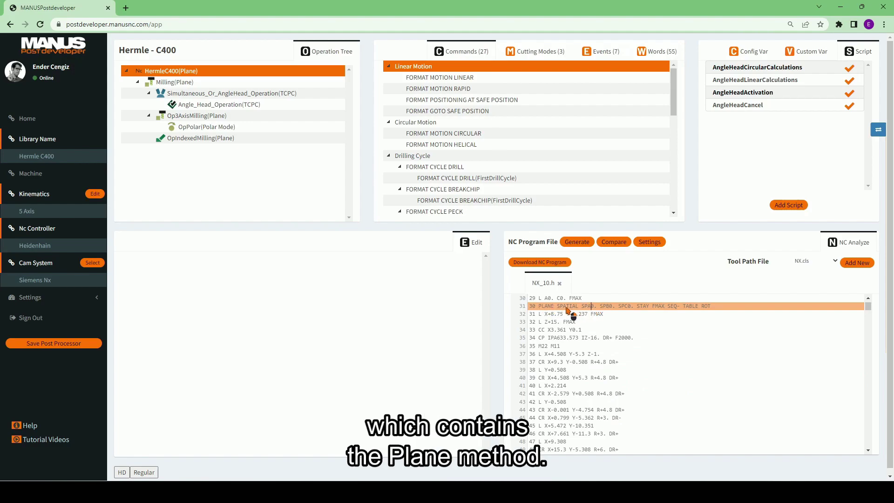
{"action": "right_click", "coordinate": [583, 312]}
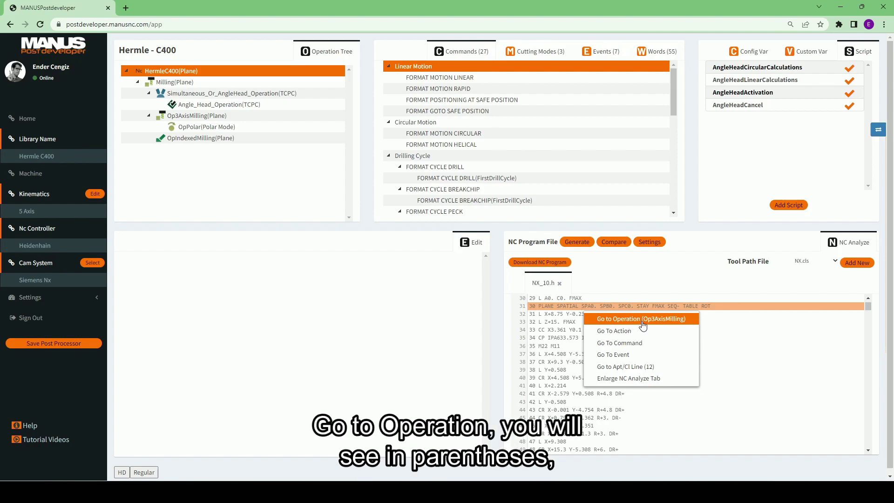
{"action": "left_click", "coordinate": [685, 321]}
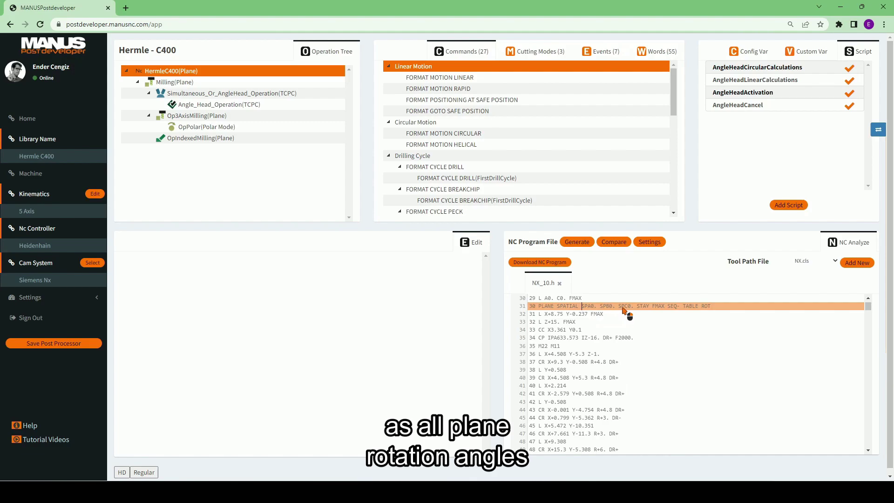
{"action": "right_click", "coordinate": [648, 311]}
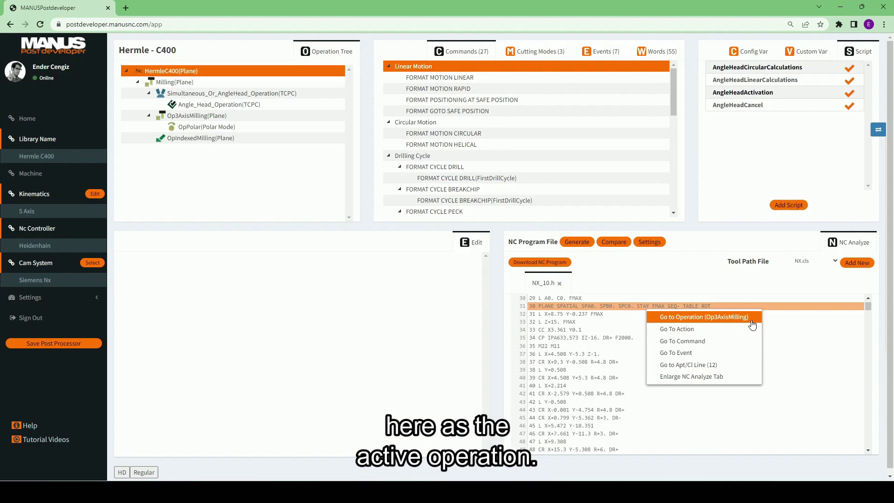
{"action": "left_click", "coordinate": [689, 319]}
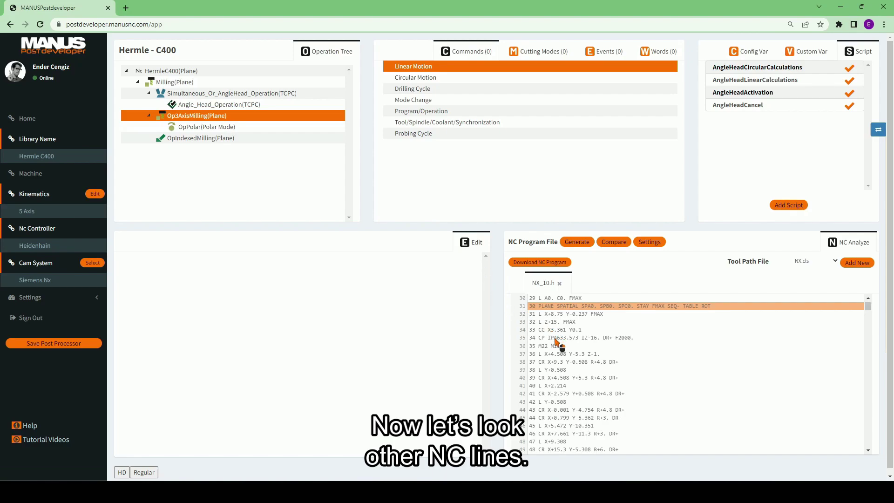
{"action": "left_click", "coordinate": [555, 339]}
Check the operation behind the CP IPA, L Y-0.508 and arc lines (all Op3AxisMilling).
{"action": "right_click", "coordinate": [562, 341]}
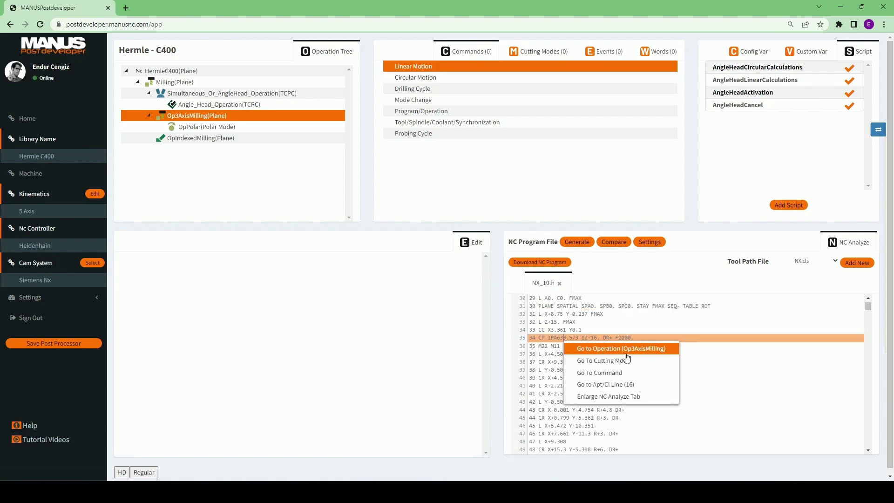
{"action": "left_click", "coordinate": [669, 350]}
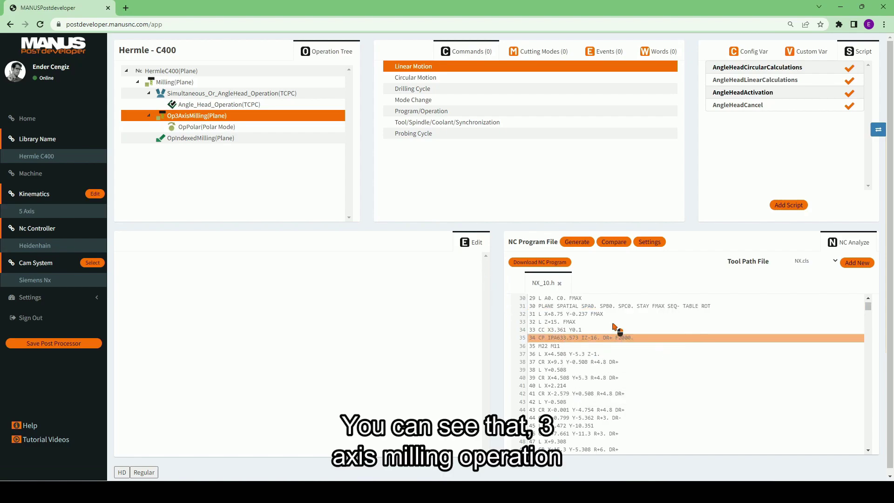
{"action": "left_click", "coordinate": [566, 401]}
{"action": "right_click", "coordinate": [566, 401]}
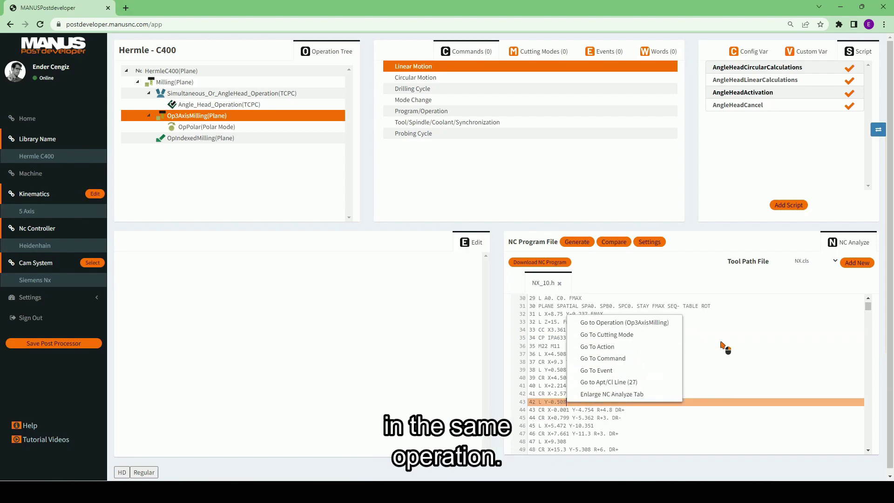
{"action": "left_click", "coordinate": [723, 344]}
{"action": "scroll", "coordinate": [579, 393], "scroll_direction": "down", "scroll_amount": 4}
{"action": "left_click", "coordinate": [564, 368]}
{"action": "right_click", "coordinate": [564, 372]}
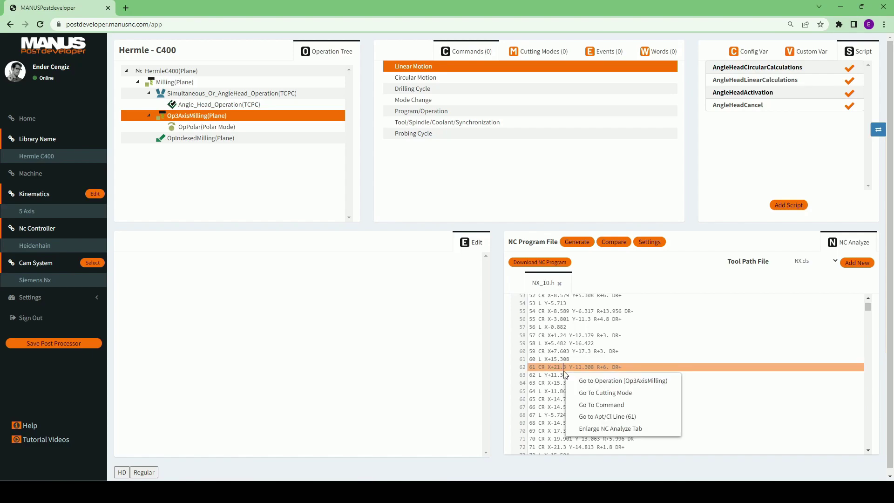
{"action": "left_click", "coordinate": [671, 383]}
Search the NC listing with Ctrl+F to reach the PLANE SPATIAL block near line 1701.
{"action": "scroll", "coordinate": [658, 341], "scroll_direction": "down", "scroll_amount": 5}
{"action": "left_click", "coordinate": [604, 368]}
{"action": "key", "text": "ctrl+f"}
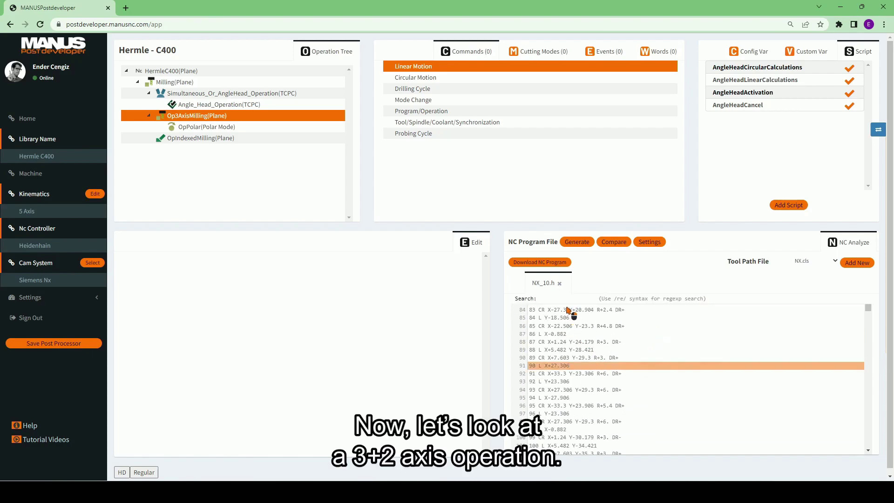
{"action": "key", "text": "Return"}
Trace the PLANE SPATIAL SPA+15 line 1729 to the OpIndexedMilling operation.
{"action": "scroll", "coordinate": [652, 361], "scroll_direction": "down", "scroll_amount": 5}
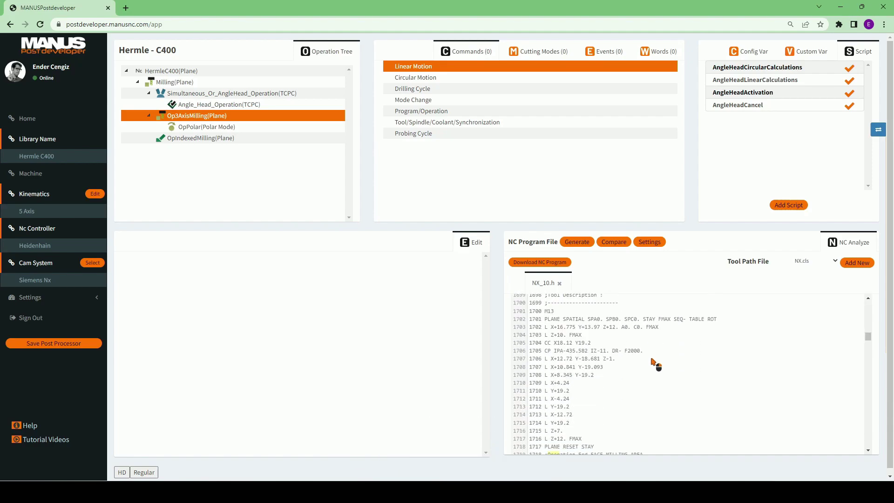
{"action": "left_click", "coordinate": [633, 356]}
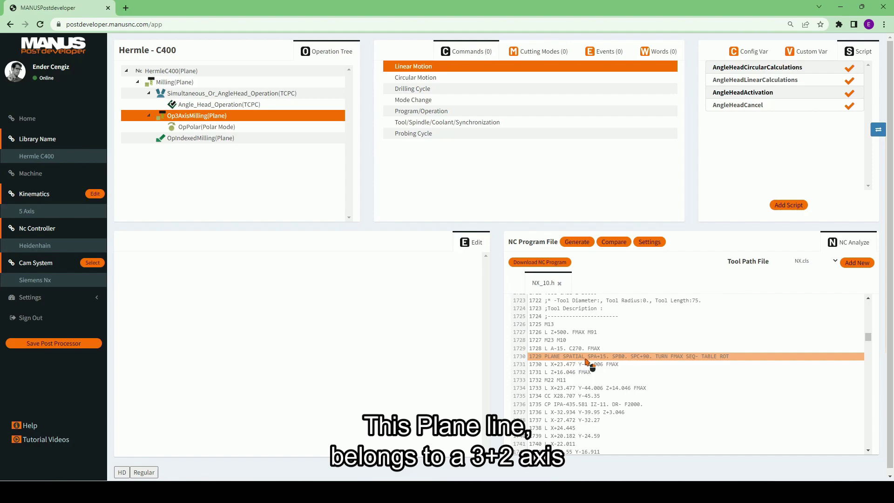
{"action": "right_click", "coordinate": [656, 358]}
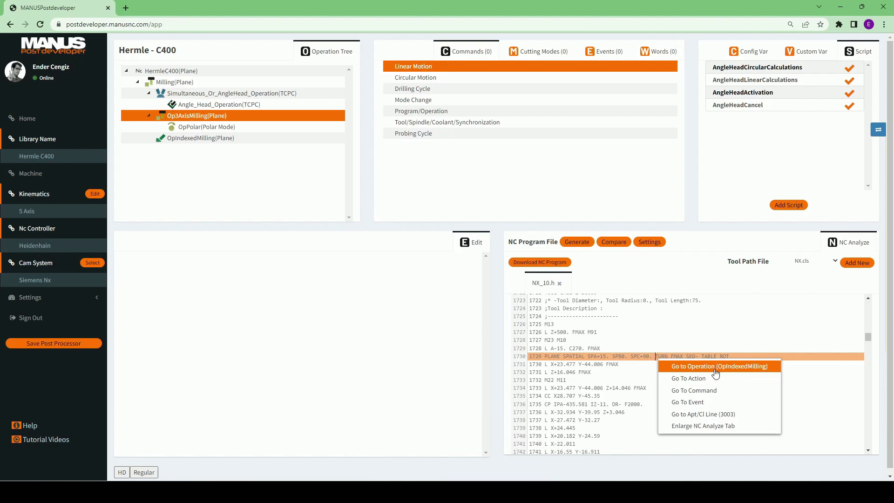
{"action": "left_click", "coordinate": [713, 368]}
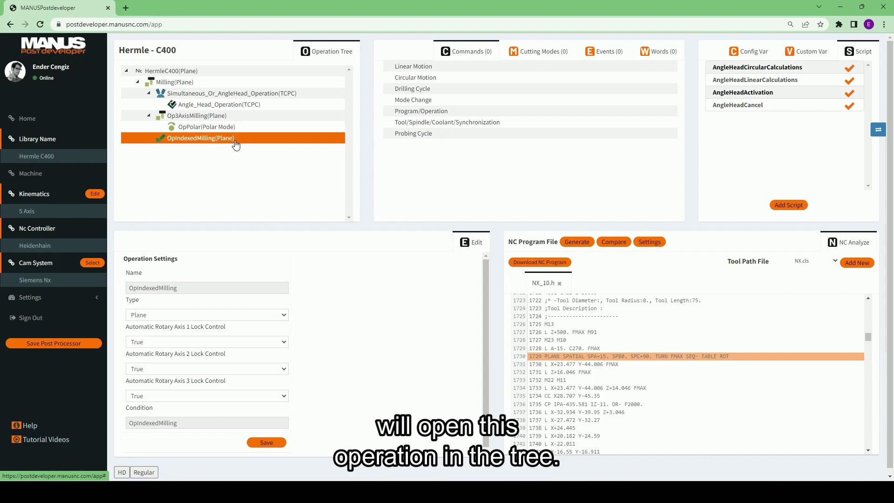
Check the CP IPA-435.581 line's jump options, then open those for line L X-22.011.
{"action": "left_click", "coordinate": [574, 404]}
{"action": "scroll", "coordinate": [574, 404], "scroll_direction": "down", "scroll_amount": 2}
{"action": "right_click", "coordinate": [580, 313]}
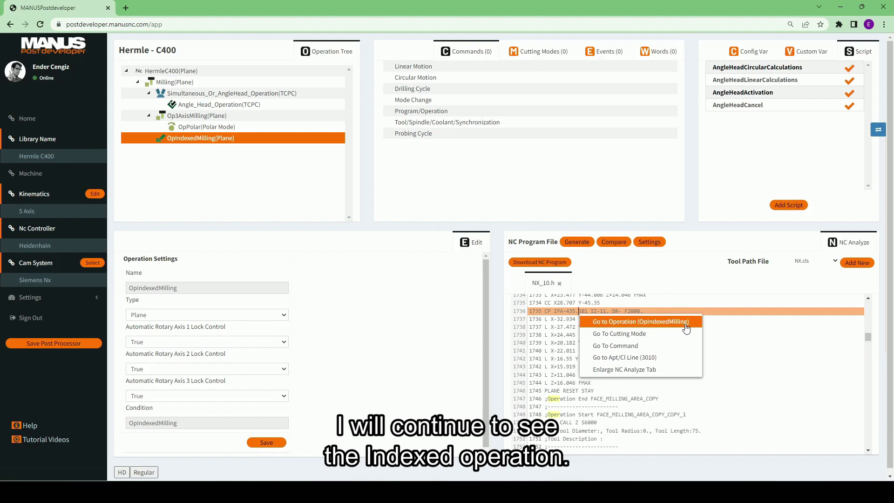
{"action": "left_click", "coordinate": [565, 352]}
{"action": "left_click", "coordinate": [565, 352]}
{"action": "right_click", "coordinate": [565, 353]}
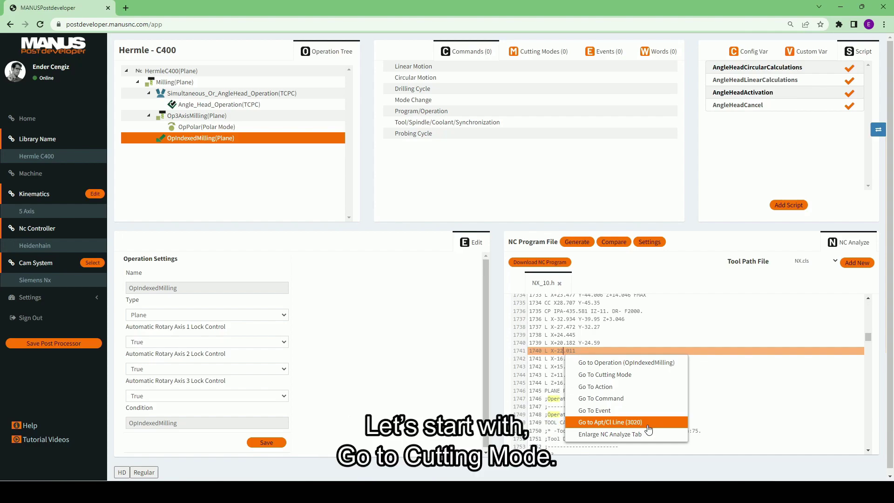
Jump from line L X-22.011 to its Plane cutting mode on 5 Axis Kinematic.
{"action": "left_click", "coordinate": [637, 380]}
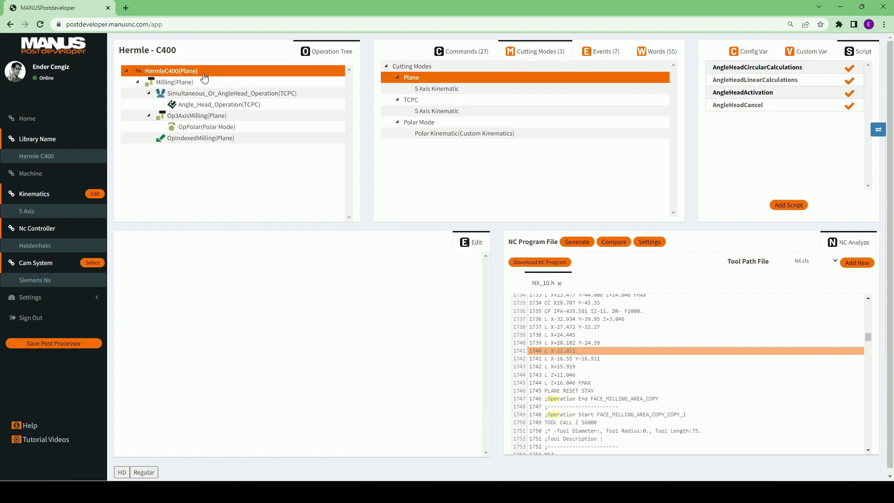
{"action": "right_click", "coordinate": [581, 356]}
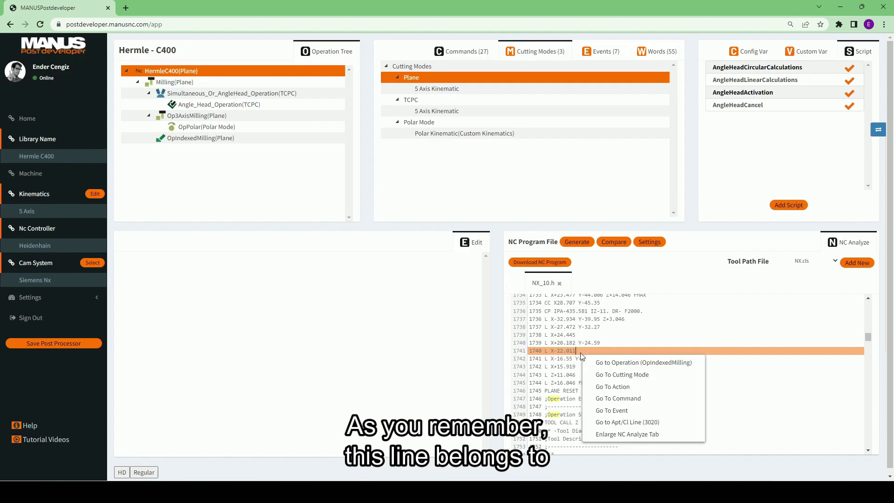
{"action": "left_click", "coordinate": [693, 375]}
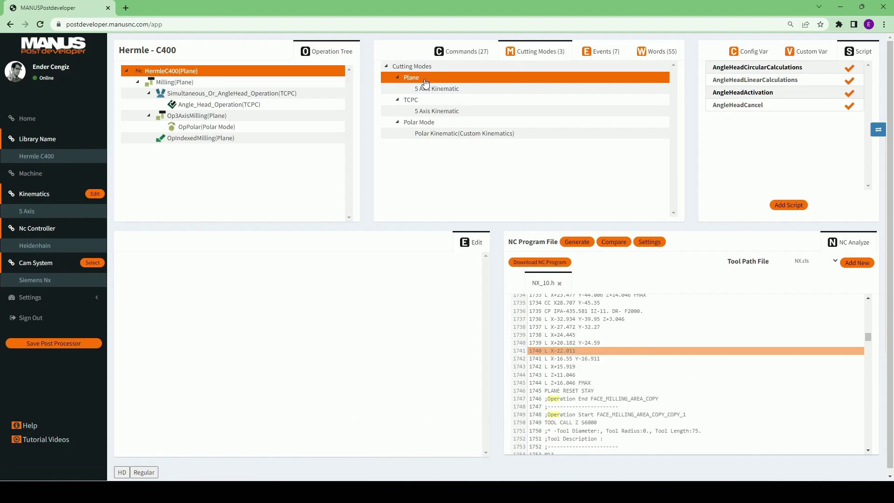
Review Milling(Plane), Simultaneous_Or_AngleHead_Operation, Angle_Head_Operation and OpIndexedMilling settings in the tree.
{"action": "left_click", "coordinate": [176, 83]}
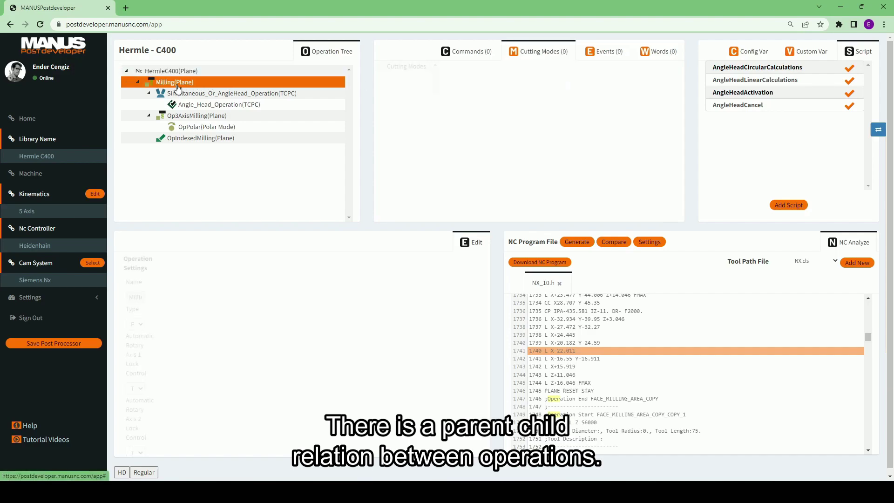
{"action": "left_click", "coordinate": [177, 95]}
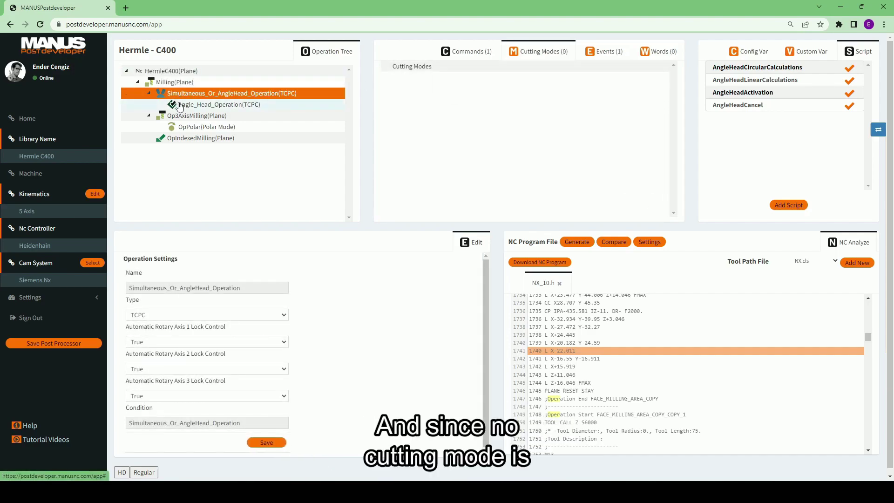
{"action": "left_click", "coordinate": [179, 106]}
{"action": "left_click", "coordinate": [185, 138]}
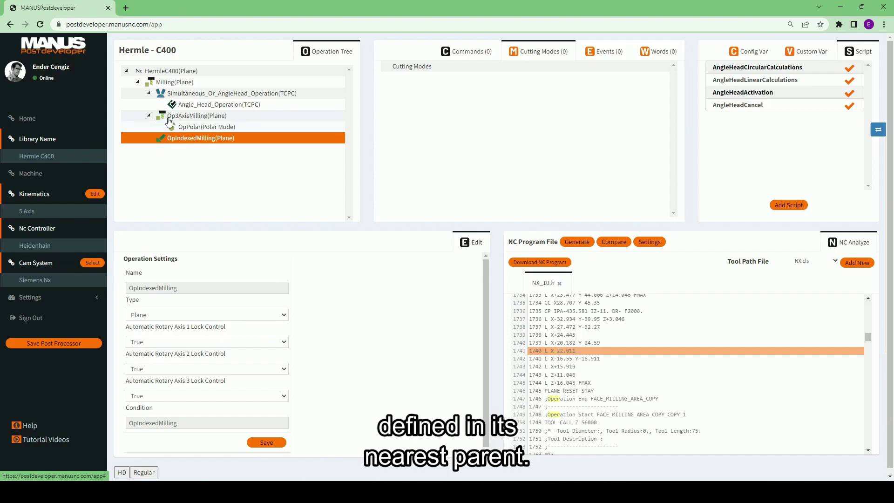
Show the root HermleC400 operation's cutting modes and open its Plane mode.
{"action": "left_click", "coordinate": [171, 83]}
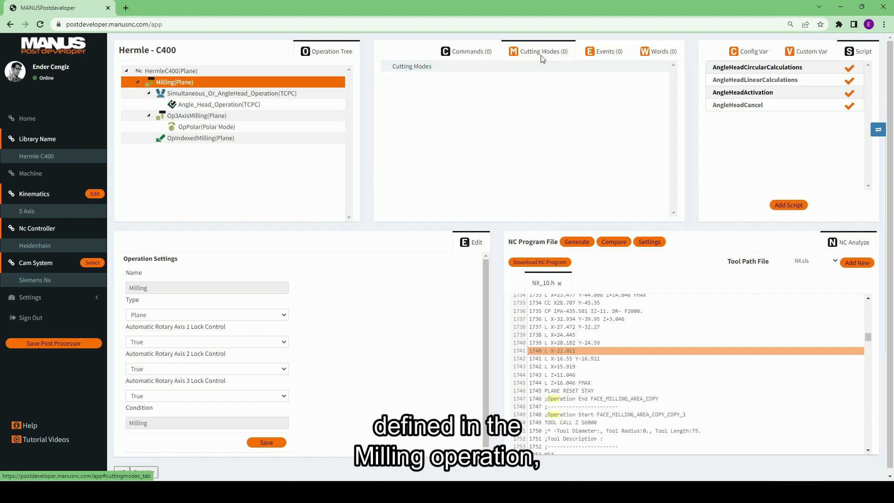
{"action": "left_click", "coordinate": [169, 71]}
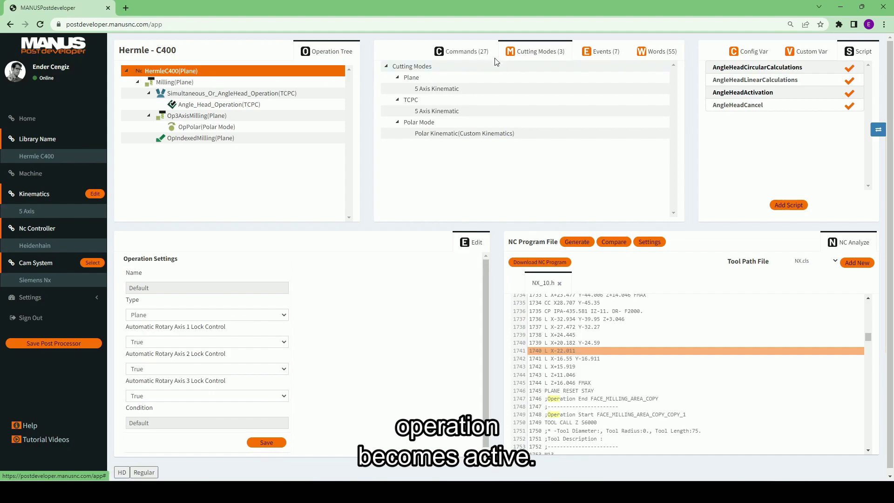
{"action": "left_click", "coordinate": [420, 78]}
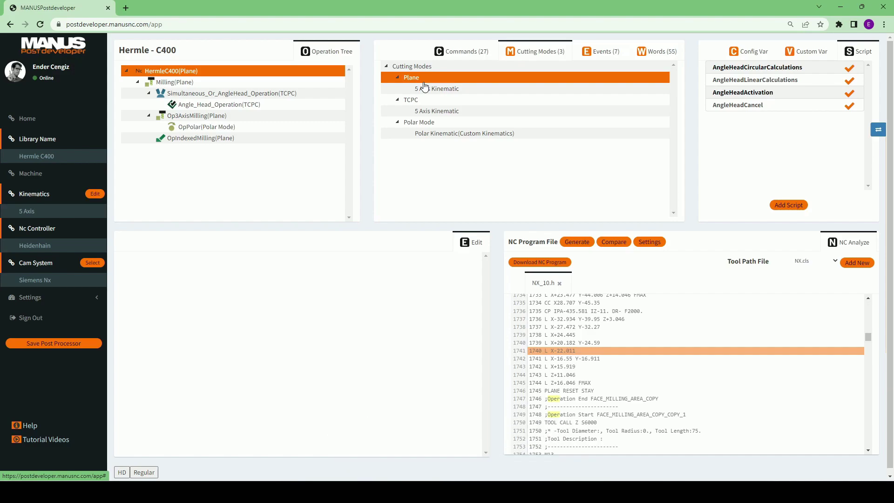
{"action": "scroll", "coordinate": [617, 333], "scroll_direction": "up", "scroll_amount": 2}
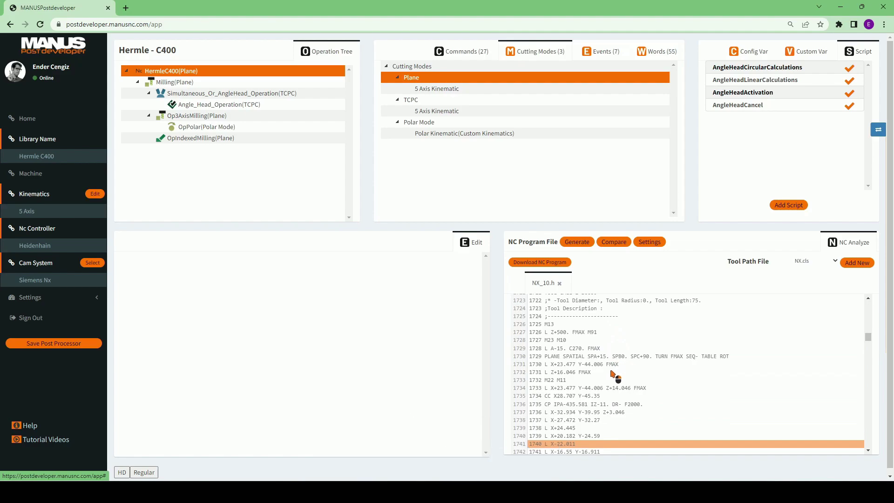
Jump from NC line 1734 to its FORMAT MOTION RAPID command.
{"action": "left_click", "coordinate": [576, 388]}
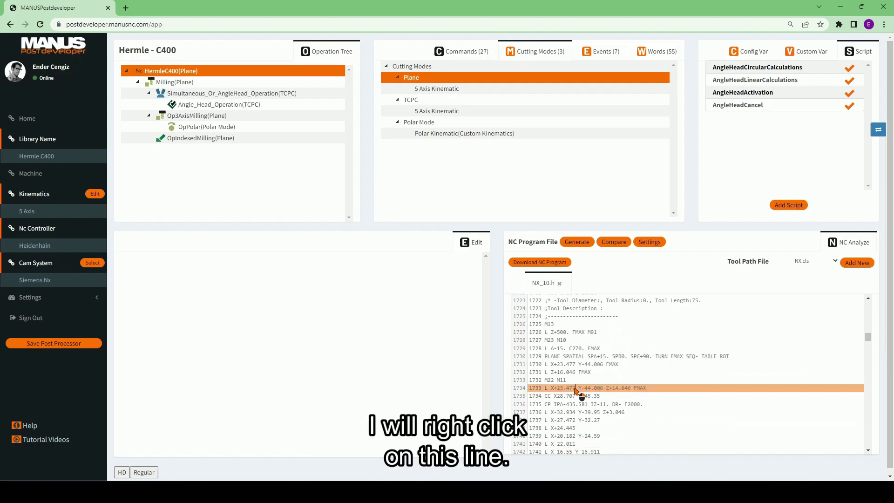
{"action": "right_click", "coordinate": [576, 389]}
{"action": "left_click", "coordinate": [605, 431]}
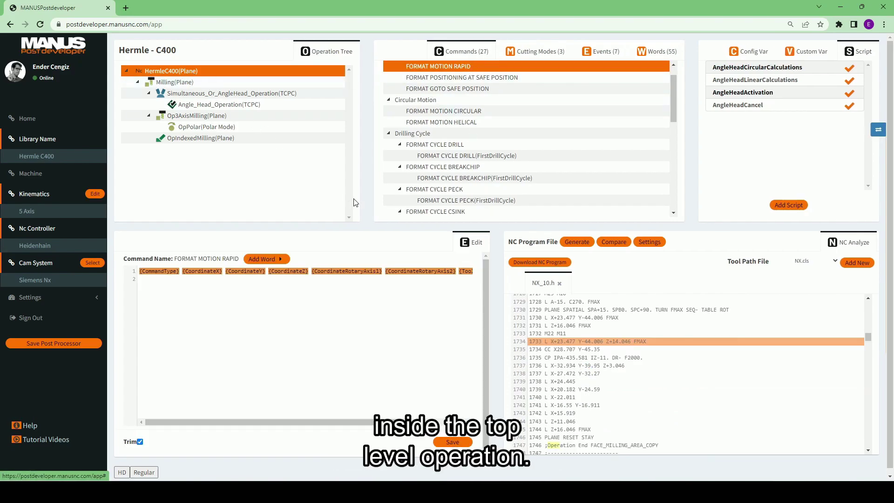
Jump from circular NC line 1736 to its FORMAT MOTION HELICAL command.
{"action": "left_click", "coordinate": [581, 358]}
{"action": "right_click", "coordinate": [585, 360]}
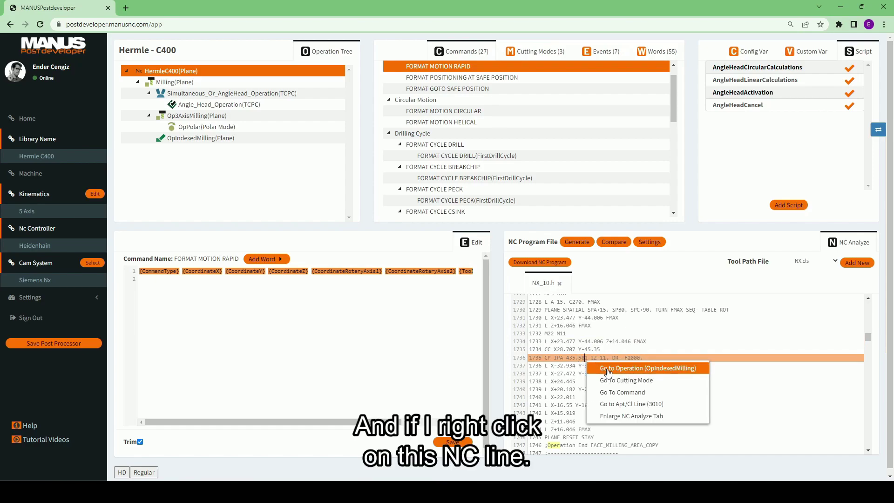
{"action": "left_click", "coordinate": [622, 392]}
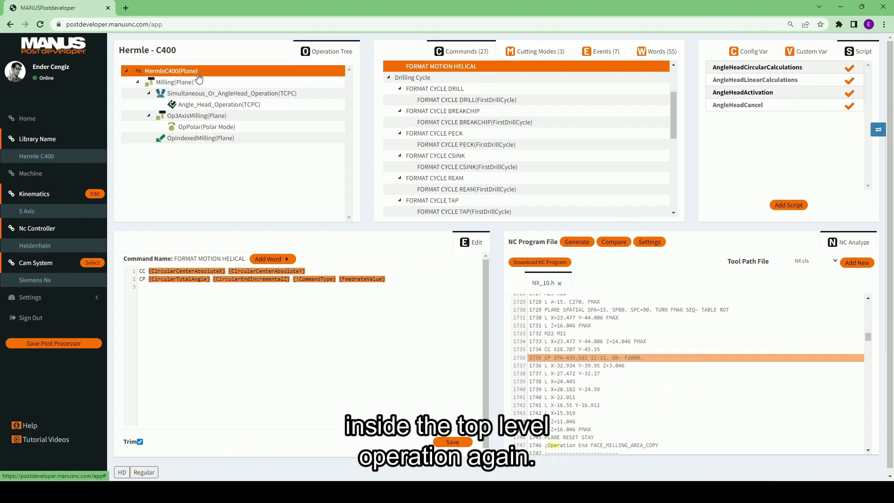
{"action": "right_click", "coordinate": [584, 358]}
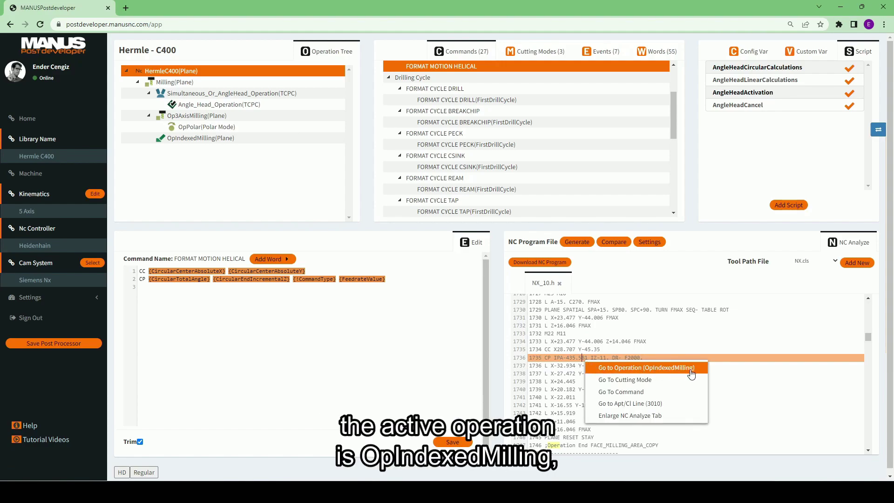
{"action": "left_click", "coordinate": [624, 391]}
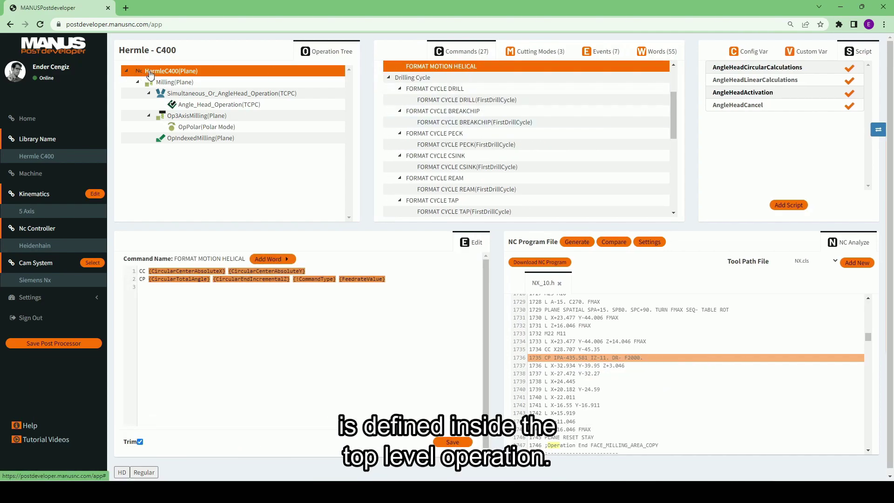
{"action": "left_click", "coordinate": [200, 138]}
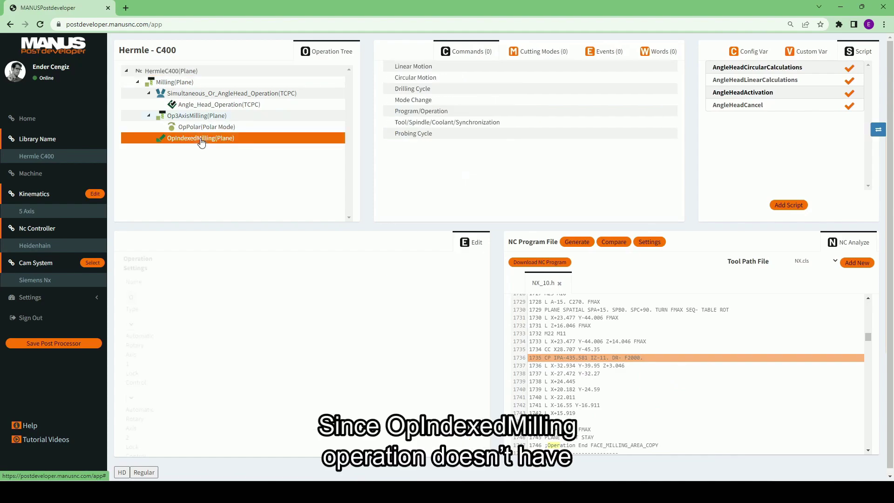
{"action": "left_click", "coordinate": [425, 68]}
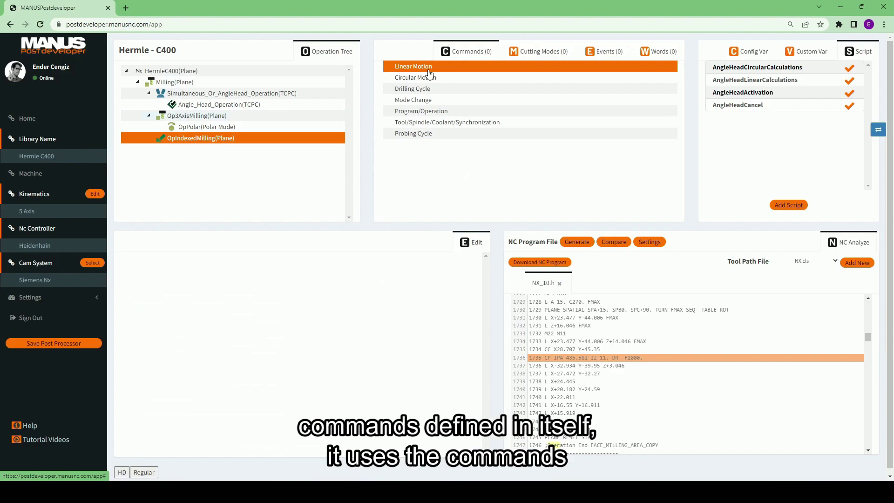
{"action": "left_click", "coordinate": [200, 72]}
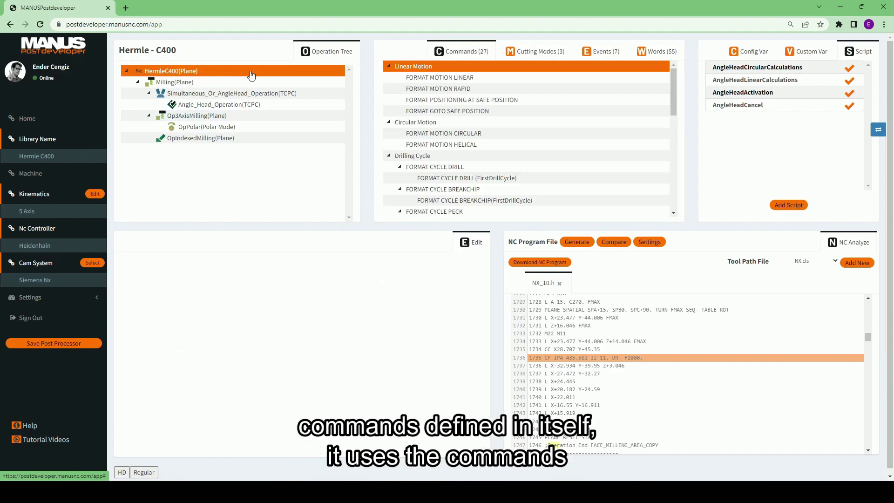
{"action": "left_click", "coordinate": [437, 78]}
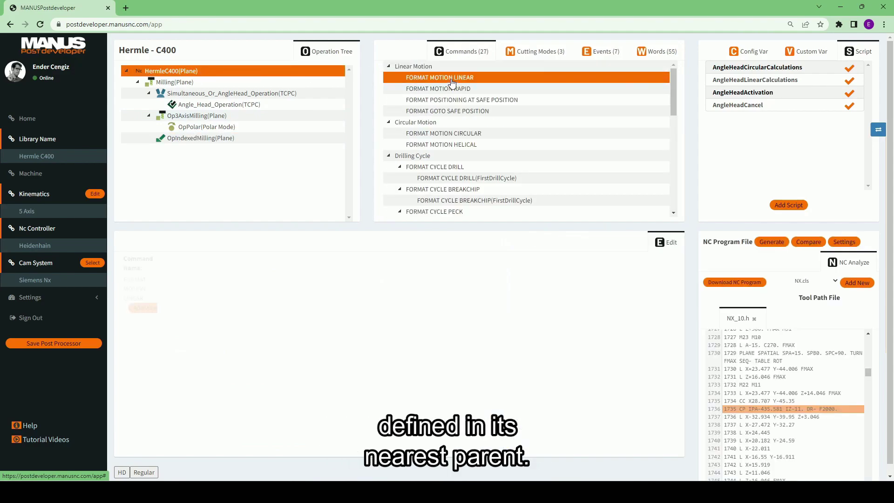
{"action": "left_click", "coordinate": [469, 146]}
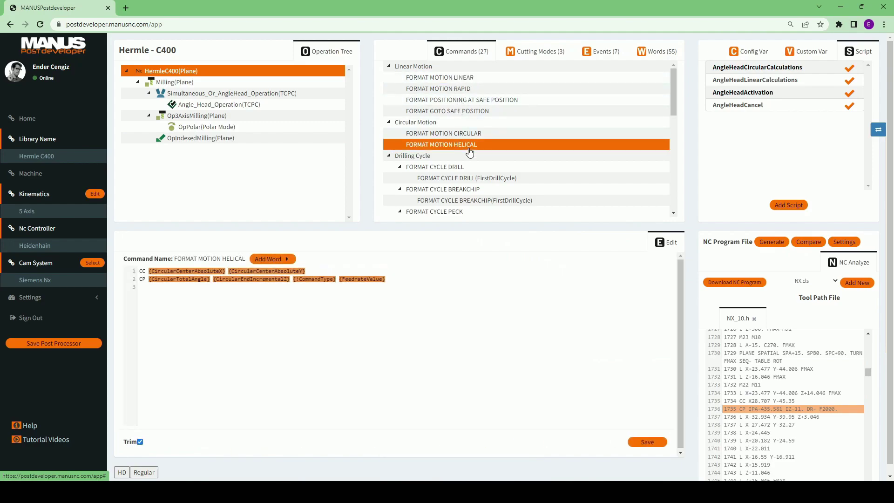
{"action": "left_click", "coordinate": [817, 394]}
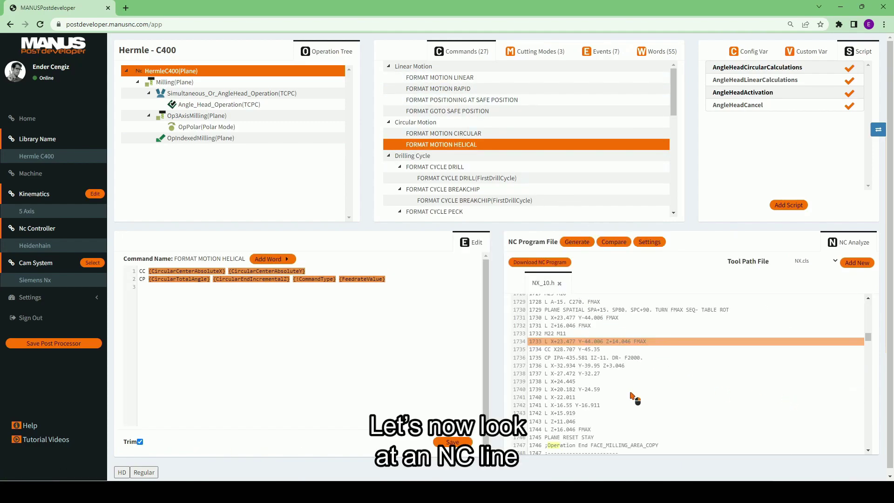
{"action": "scroll", "coordinate": [632, 395], "scroll_direction": "down", "scroll_amount": 15}
{"action": "scroll", "coordinate": [632, 395], "scroll_direction": "down", "scroll_amount": 20}
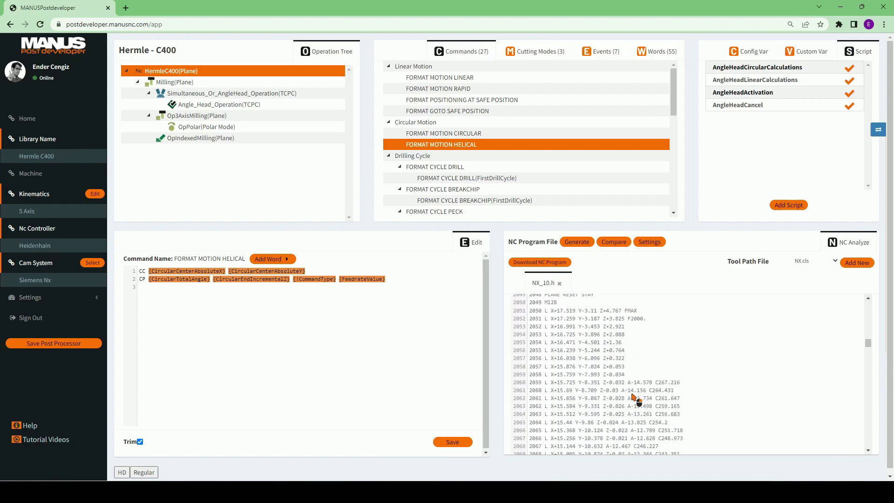
{"action": "left_click", "coordinate": [594, 382]}
{"action": "scroll", "coordinate": [624, 343], "scroll_direction": "up", "scroll_amount": 1}
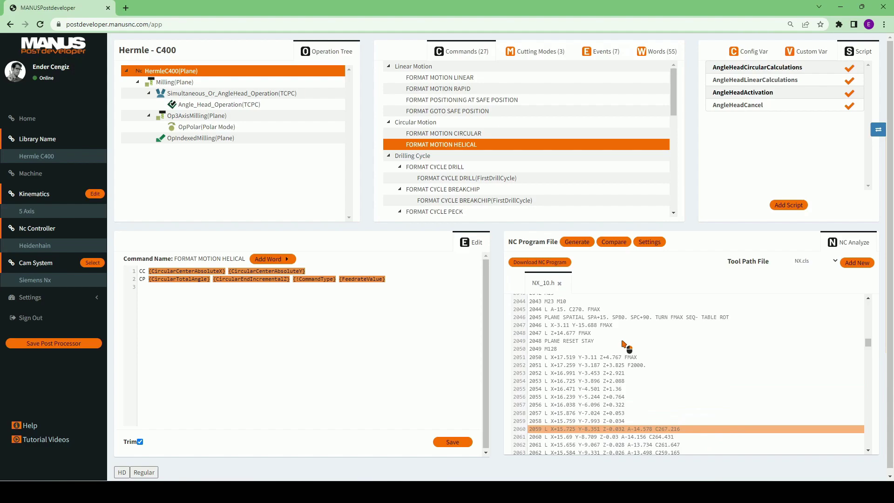
Trace PLANE SPATIAL line 2046 to Simultaneous_Or_AngleHead_Operation's FORMAT POSITIONING AT SAFE POSITION.
{"action": "left_click", "coordinate": [604, 318]}
{"action": "right_click", "coordinate": [597, 320]}
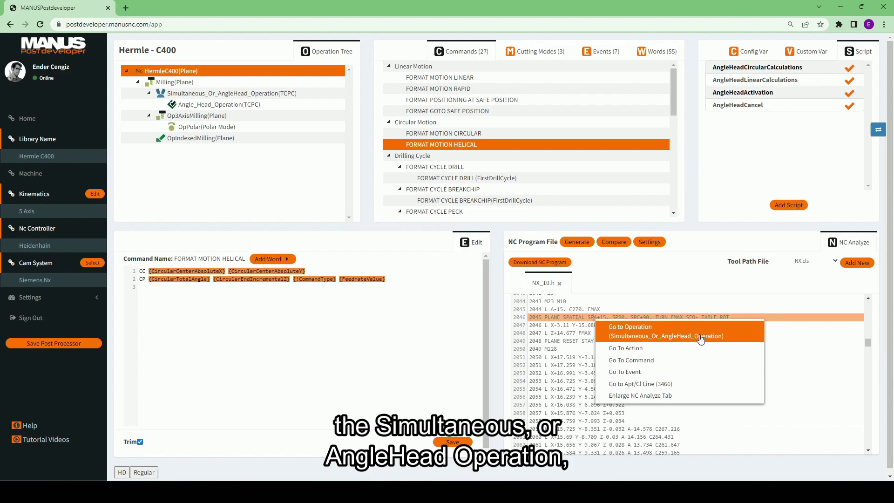
{"action": "left_click", "coordinate": [647, 360]}
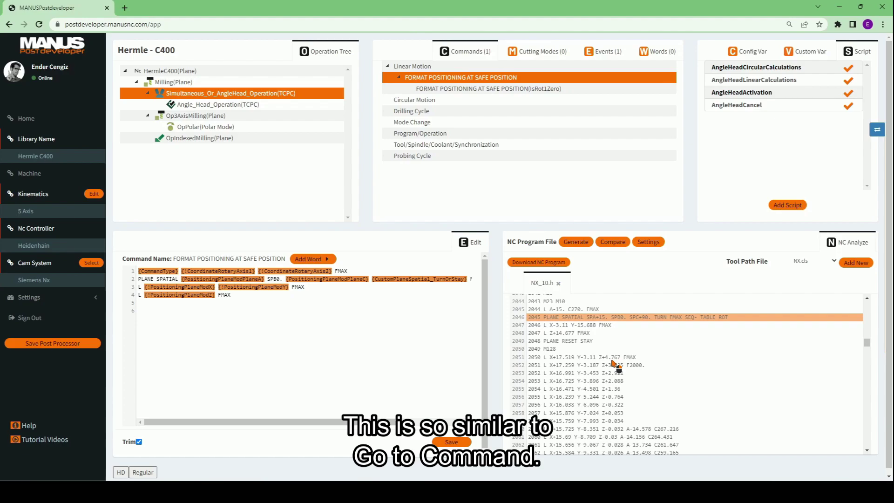
Jump from line 2046 to ActionLinearMotion under EVENT LINEAR/RAPID MOTION.
{"action": "right_click", "coordinate": [585, 317]}
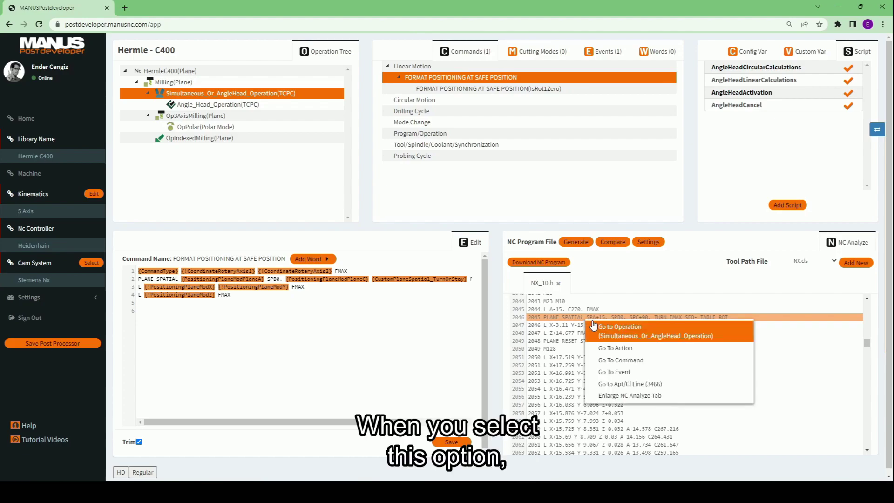
{"action": "left_click", "coordinate": [620, 350]}
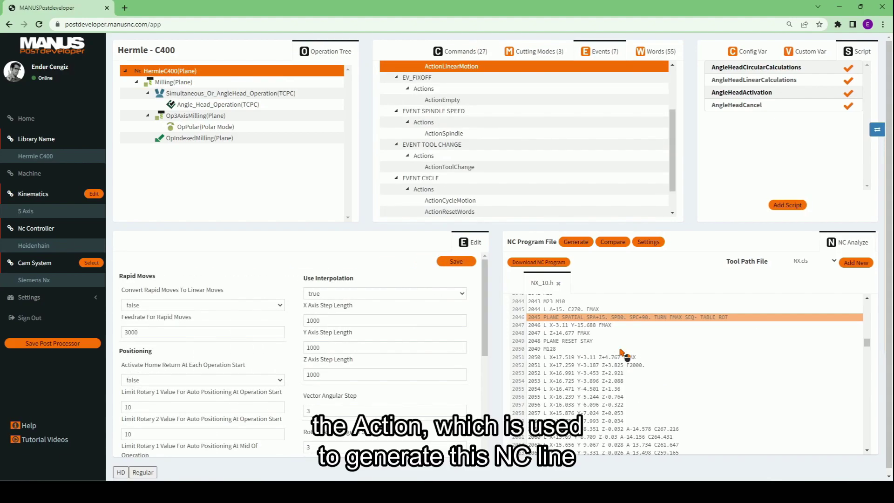
{"action": "scroll", "coordinate": [506, 215], "scroll_direction": "up", "scroll_amount": 1}
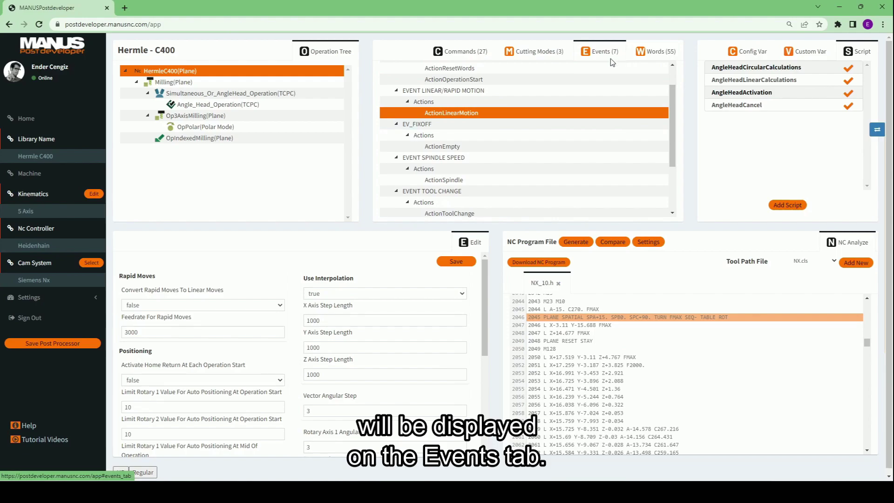
{"action": "left_click", "coordinate": [467, 91]}
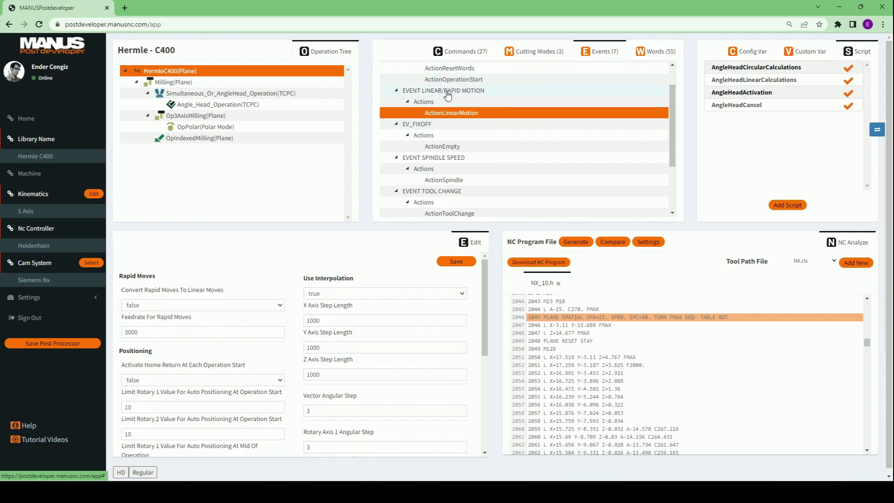
{"action": "left_click", "coordinate": [476, 113]}
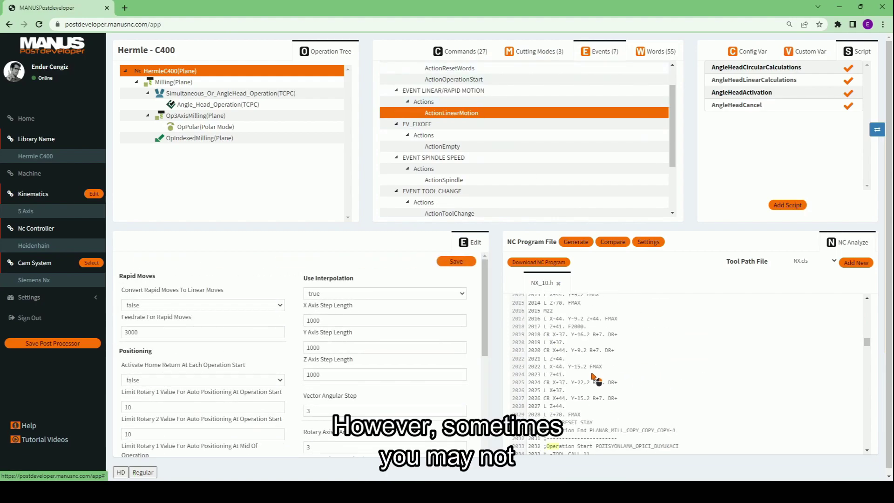
{"action": "left_click", "coordinate": [582, 336]}
Dismiss the NC line 2019 options and show the OpIndexedMilling operation's events.
{"action": "right_click", "coordinate": [571, 336]}
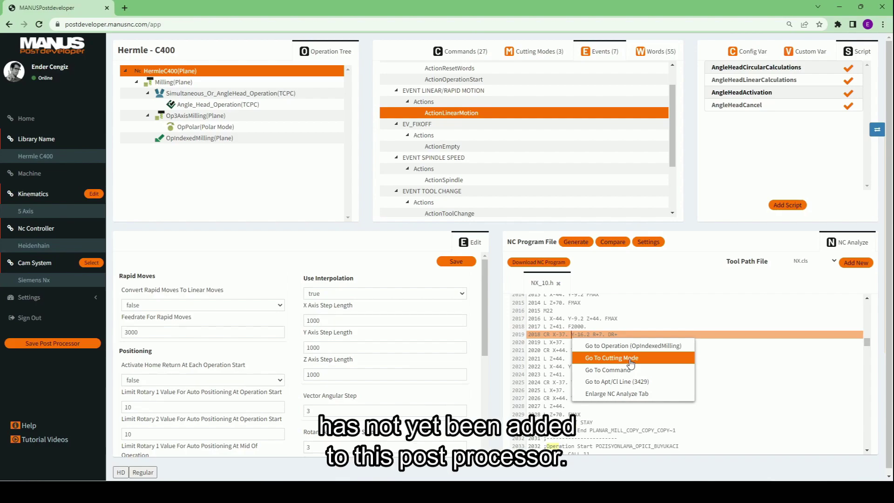
{"action": "left_click", "coordinate": [570, 311]}
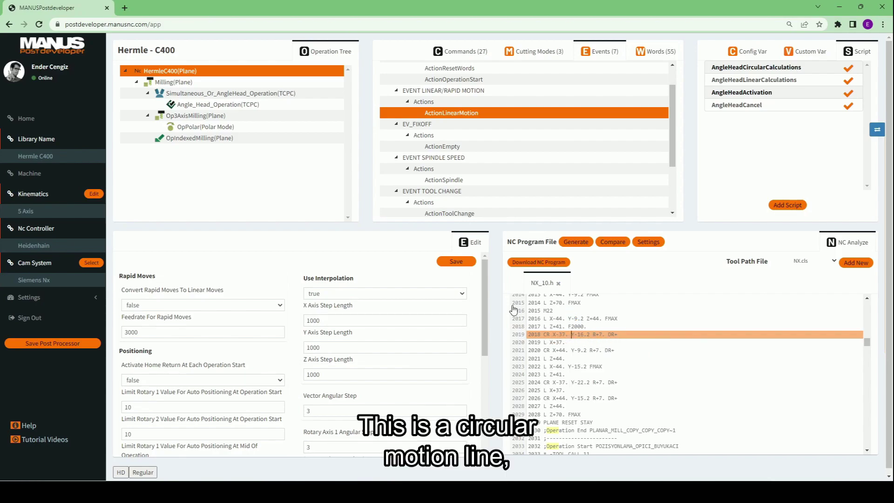
{"action": "left_click", "coordinate": [217, 138]}
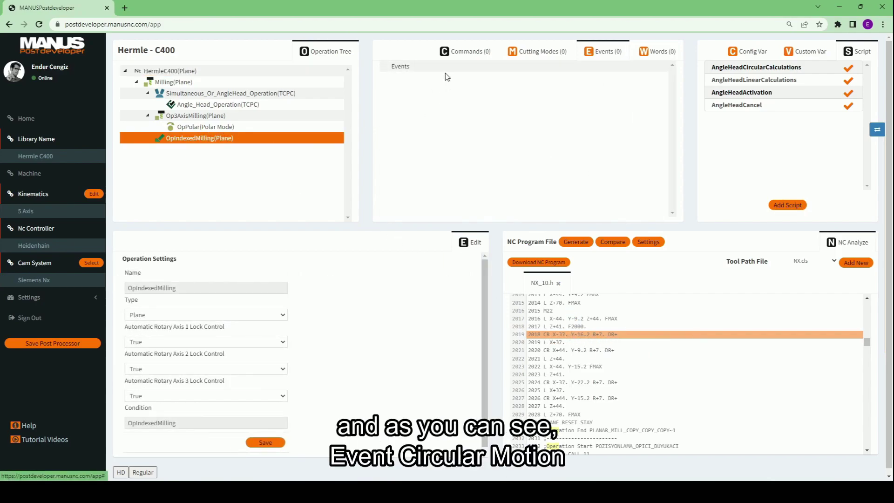
List all seven HermleC400 post events and confirm there is no circular motion event.
{"action": "left_click", "coordinate": [198, 75]}
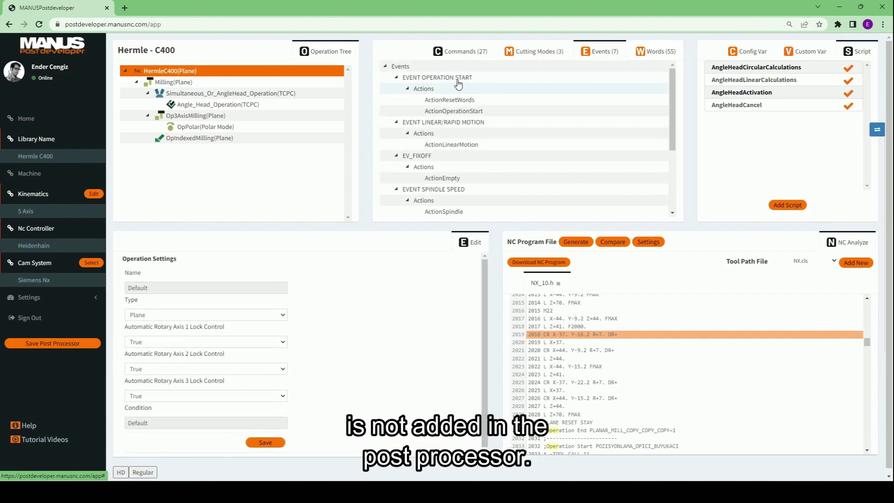
{"action": "scroll", "coordinate": [466, 107], "scroll_direction": "down", "scroll_amount": 3}
{"action": "scroll", "coordinate": [473, 130], "scroll_direction": "down", "scroll_amount": 3}
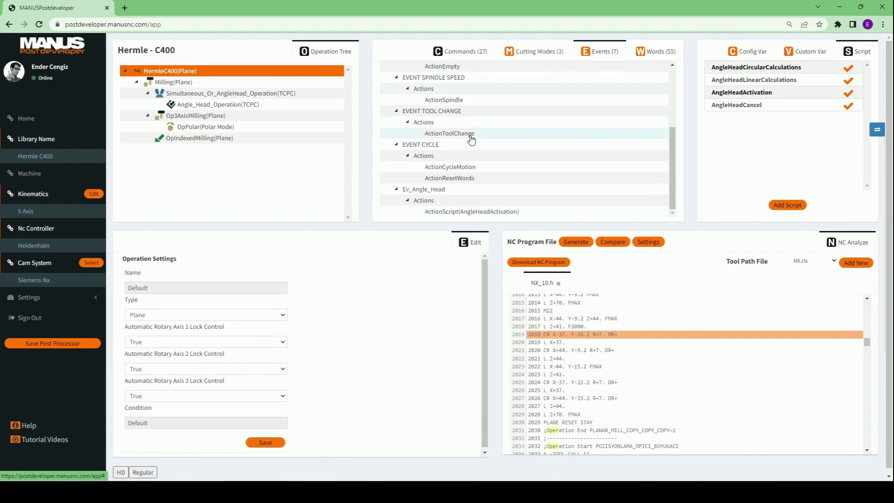
{"action": "scroll", "coordinate": [471, 138], "scroll_direction": "down", "scroll_amount": 1}
{"action": "scroll", "coordinate": [472, 139], "scroll_direction": "up", "scroll_amount": 5}
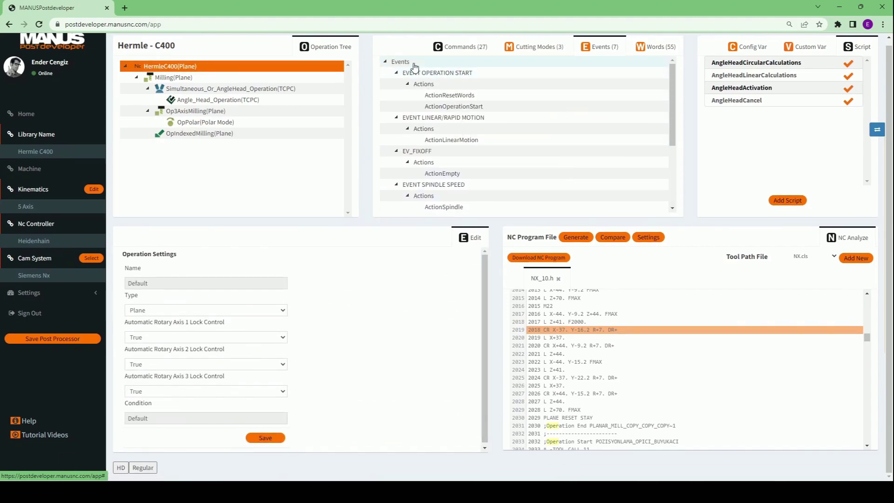
Add an EVENT CIRCULAR MOTION to the HermleC400 Events list.
{"action": "left_click", "coordinate": [413, 64]}
{"action": "right_click", "coordinate": [414, 63]}
{"action": "mouse_move", "coordinate": [421, 76]}
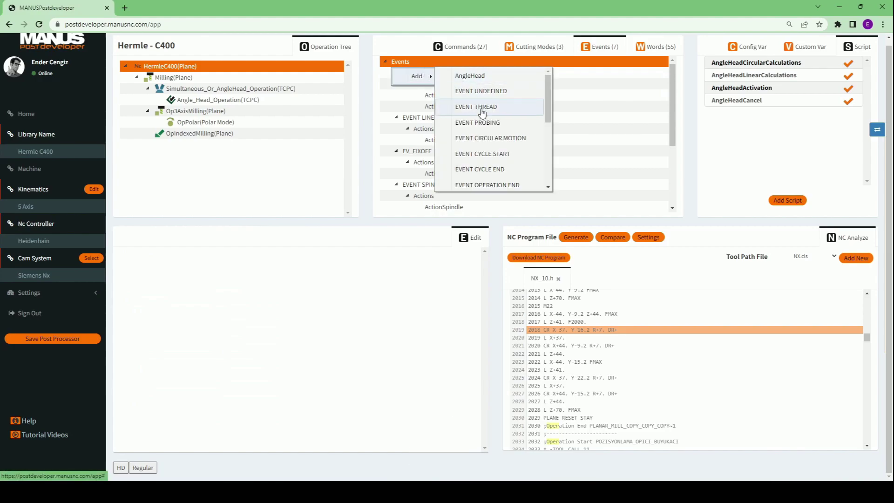
{"action": "left_click", "coordinate": [490, 139]}
{"action": "scroll", "coordinate": [497, 153], "scroll_direction": "down", "scroll_amount": 4}
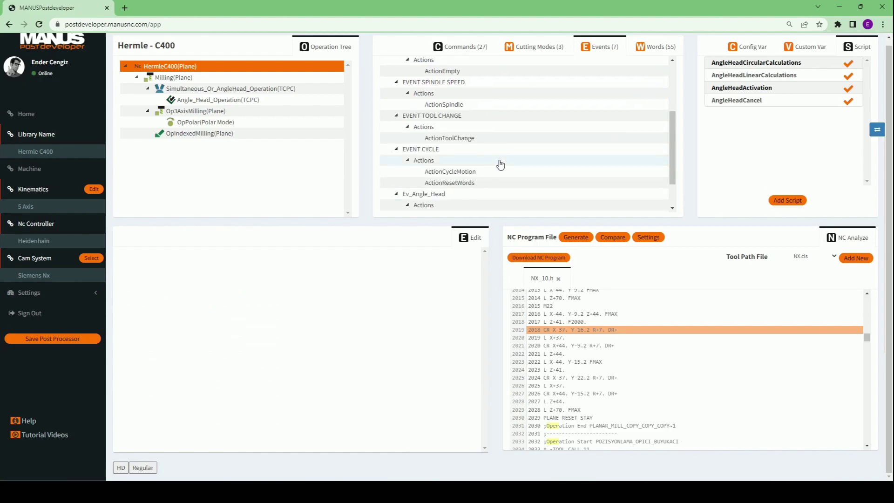
{"action": "scroll", "coordinate": [468, 172], "scroll_direction": "down", "scroll_amount": 1}
Select the new EVENT CIRCULAR MOTION and regenerate the NC program.
{"action": "left_click", "coordinate": [462, 177]}
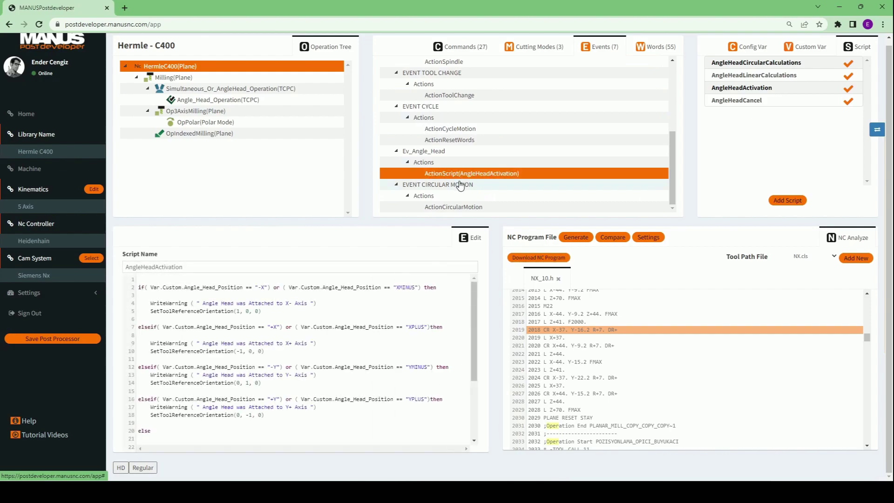
{"action": "left_click", "coordinate": [461, 185]}
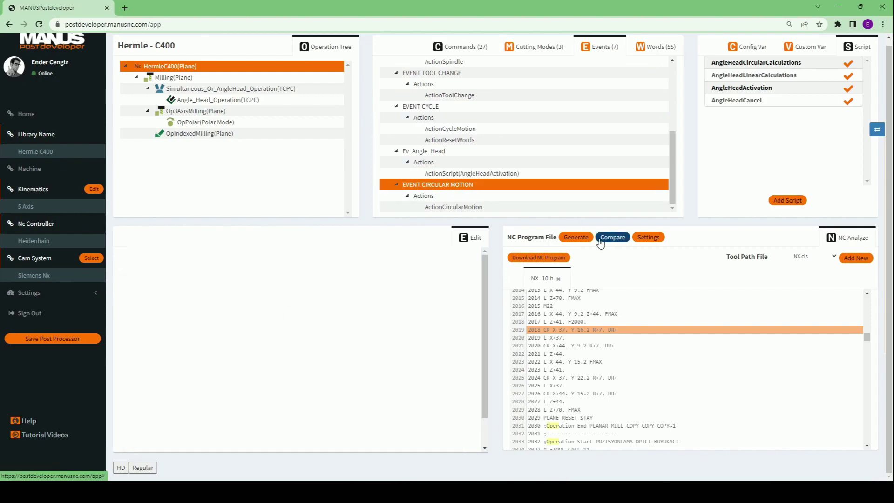
{"action": "left_click", "coordinate": [564, 238]}
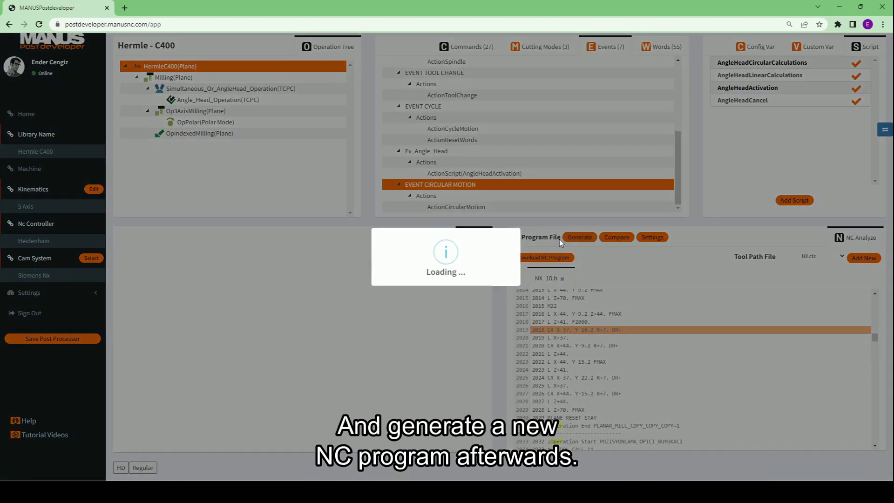
Confirm generation finished and scroll NX_11.h to the CR circular move line near 2024.
{"action": "left_click", "coordinate": [446, 281]}
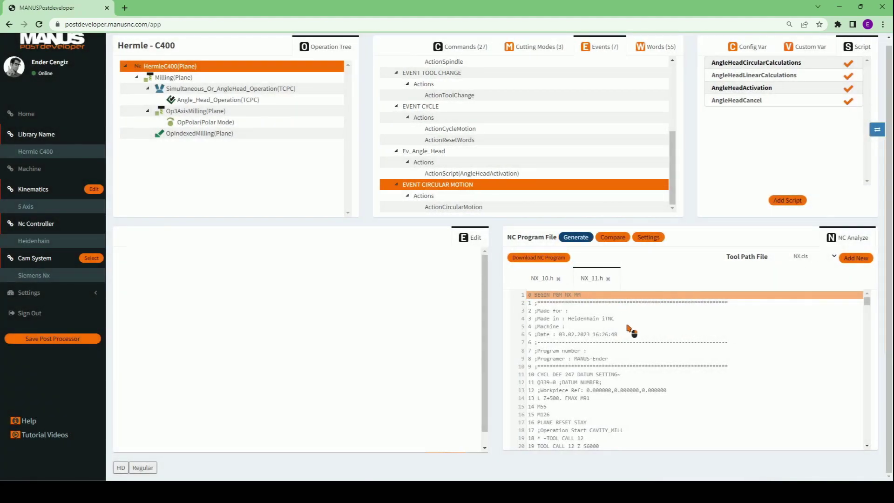
{"action": "scroll", "coordinate": [629, 331], "scroll_direction": "down", "scroll_amount": 15}
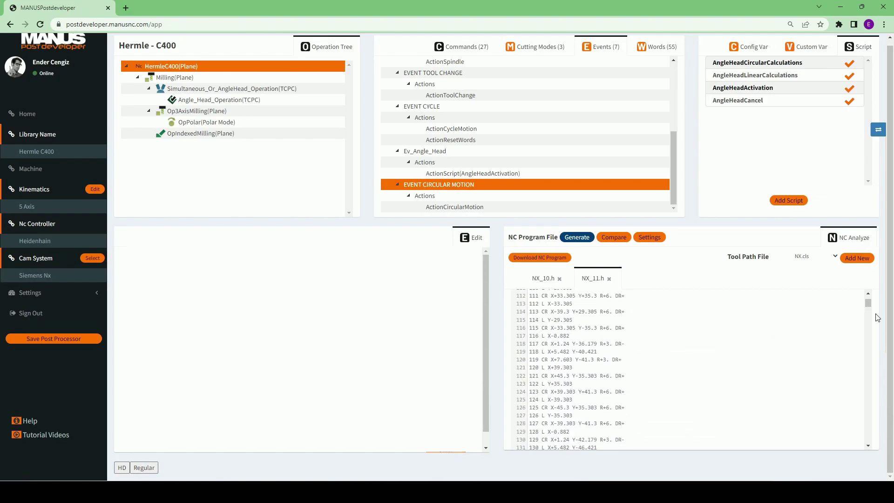
{"action": "left_click_drag", "start_coordinate": [869, 304], "coordinate": [870, 335]}
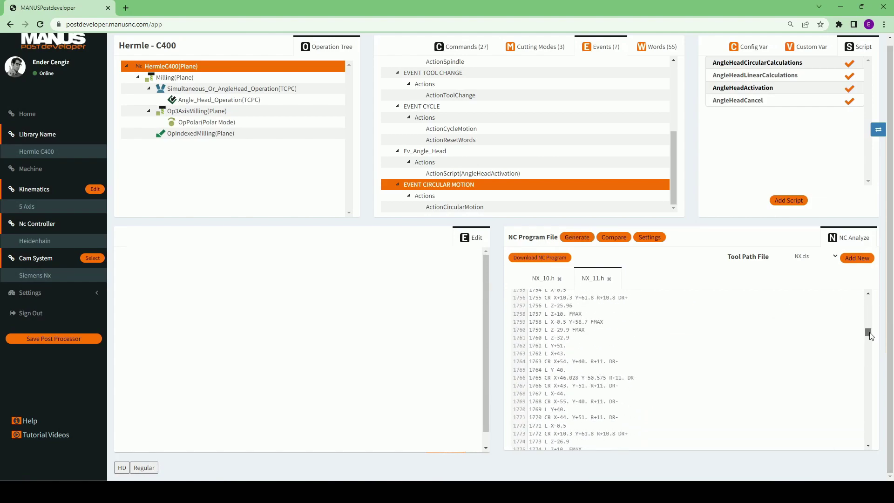
{"action": "scroll", "coordinate": [608, 410], "scroll_direction": "down", "scroll_amount": 20}
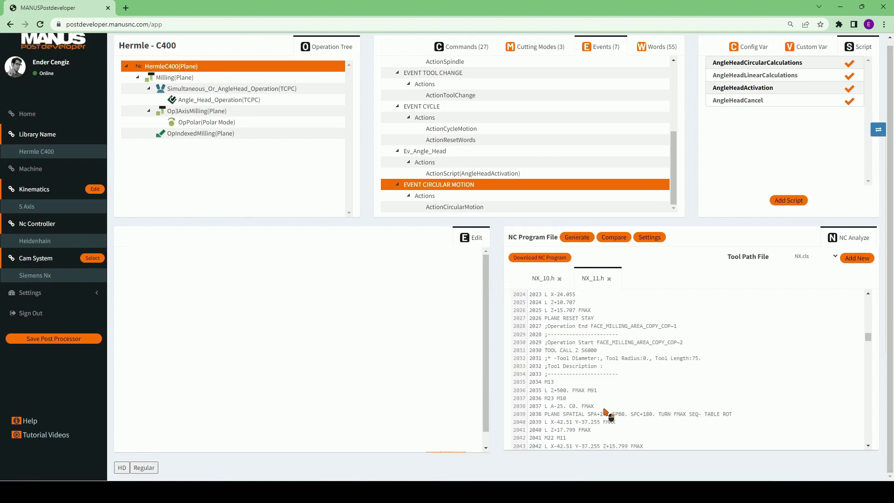
{"action": "scroll", "coordinate": [605, 412], "scroll_direction": "up", "scroll_amount": 4}
{"action": "left_click", "coordinate": [568, 381]}
Jump from NC line 2023 to its ActionCircularMotion under EVENT CIRCULAR MOTION.
{"action": "right_click", "coordinate": [570, 379]}
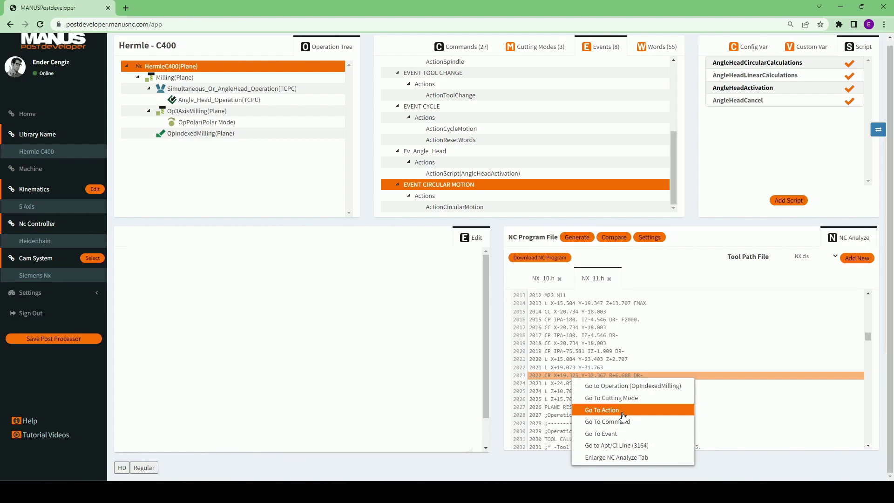
{"action": "left_click", "coordinate": [623, 412]}
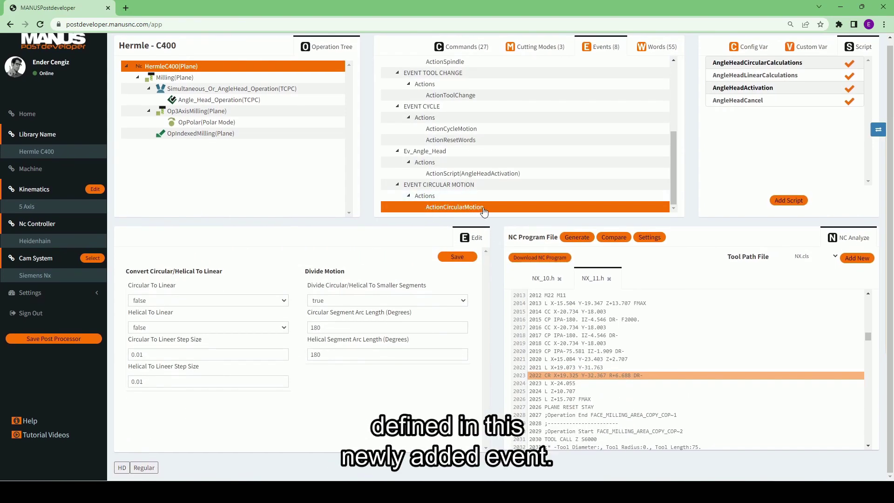
{"action": "left_click", "coordinate": [454, 185]}
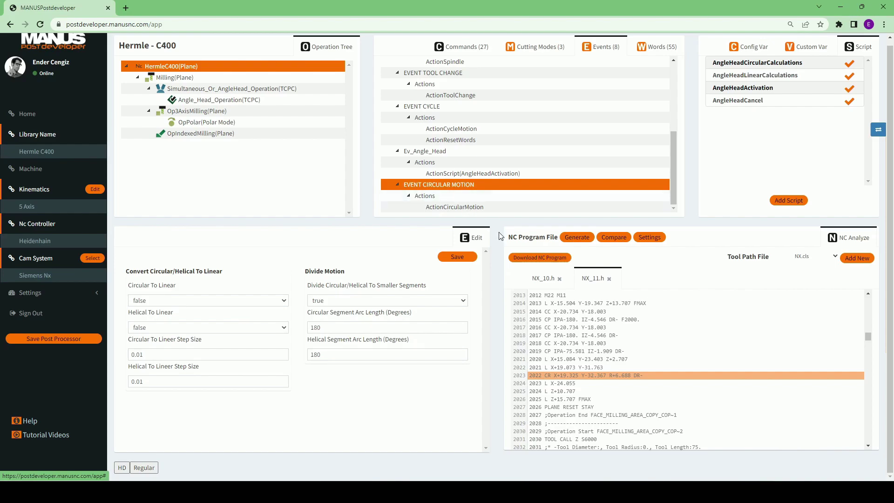
Trace line 2016's CP arc back to EVENT CIRCULAR MOTION.
{"action": "right_click", "coordinate": [566, 320]}
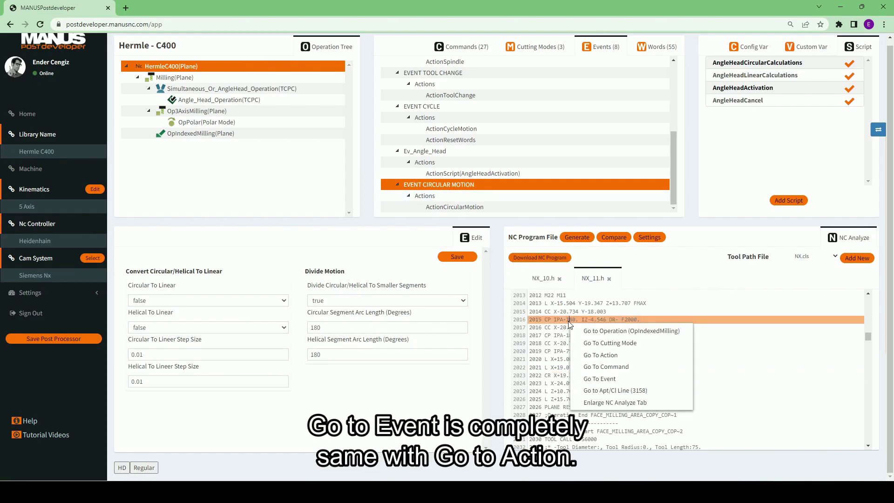
{"action": "left_click", "coordinate": [627, 379]}
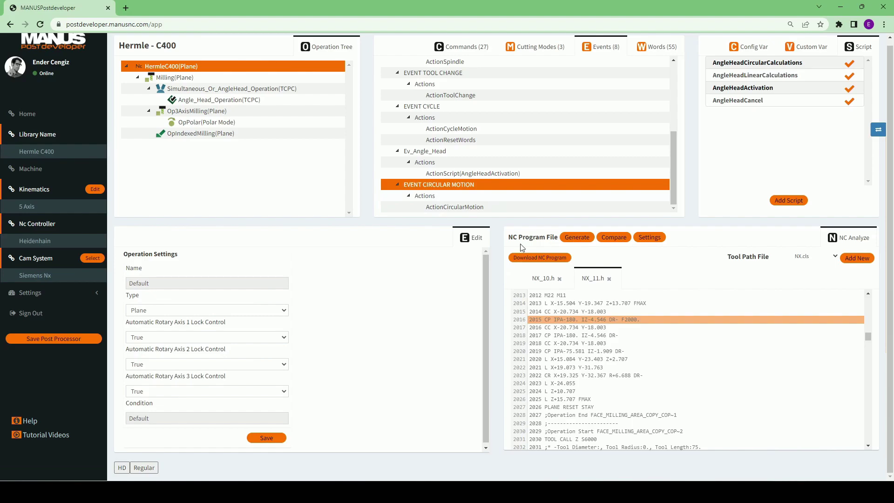
{"action": "left_click", "coordinate": [559, 303]}
Trace line 2014's linear L X-15.504 move back to EVENT LINEAR/RAPID MOTION.
{"action": "right_click", "coordinate": [564, 307]}
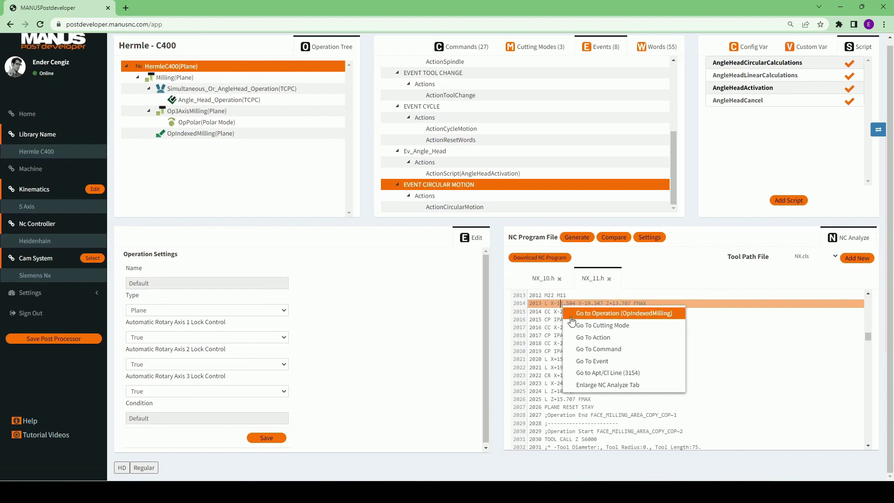
{"action": "left_click", "coordinate": [595, 361]}
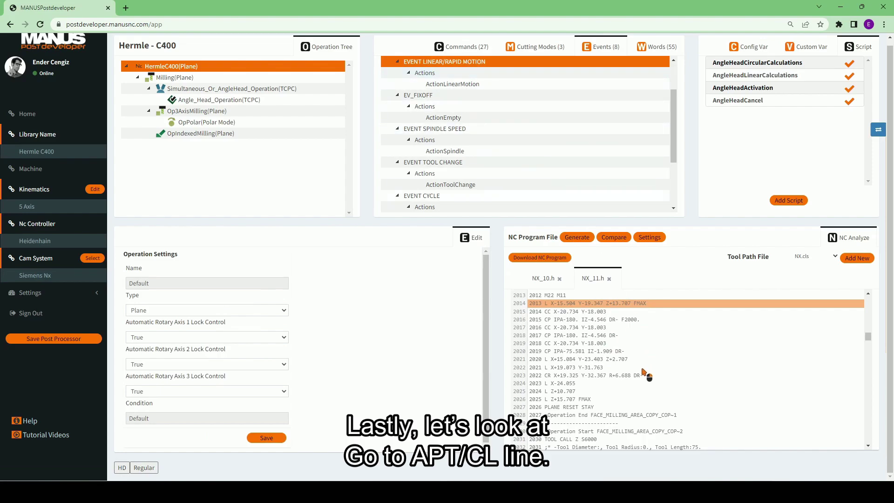
{"action": "scroll", "coordinate": [645, 373], "scroll_direction": "down", "scroll_amount": 4}
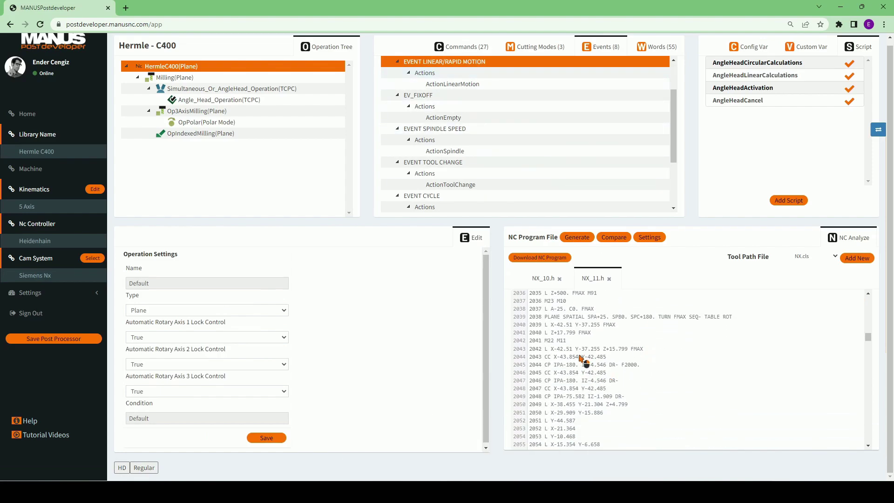
{"action": "left_click", "coordinate": [580, 357]}
Open APT/CL line 3191, the GOTO source of NC line 2044's CC X-43.854 Y-42.485.
{"action": "right_click", "coordinate": [579, 357]}
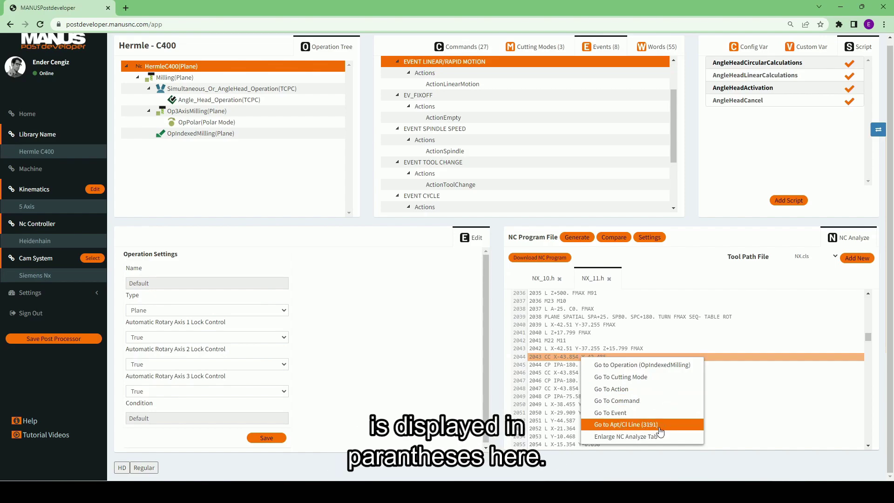
{"action": "left_click", "coordinate": [625, 426]}
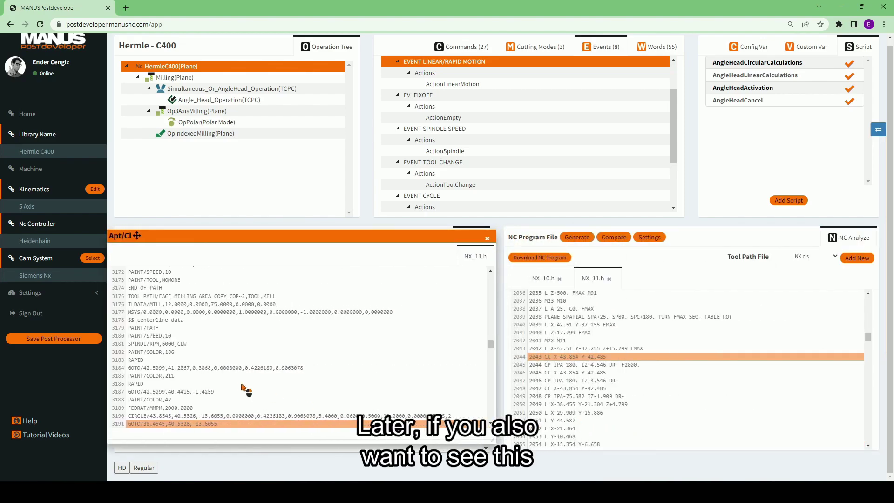
{"action": "scroll", "coordinate": [237, 385], "scroll_direction": "down", "scroll_amount": 2}
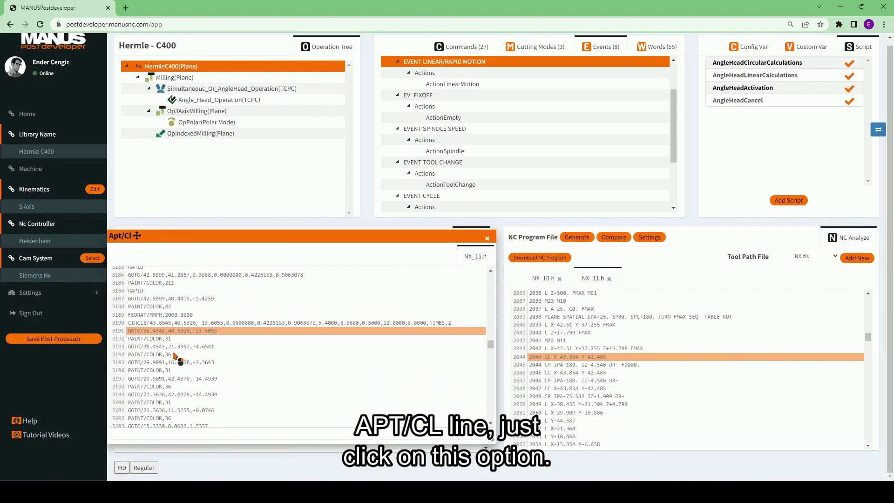